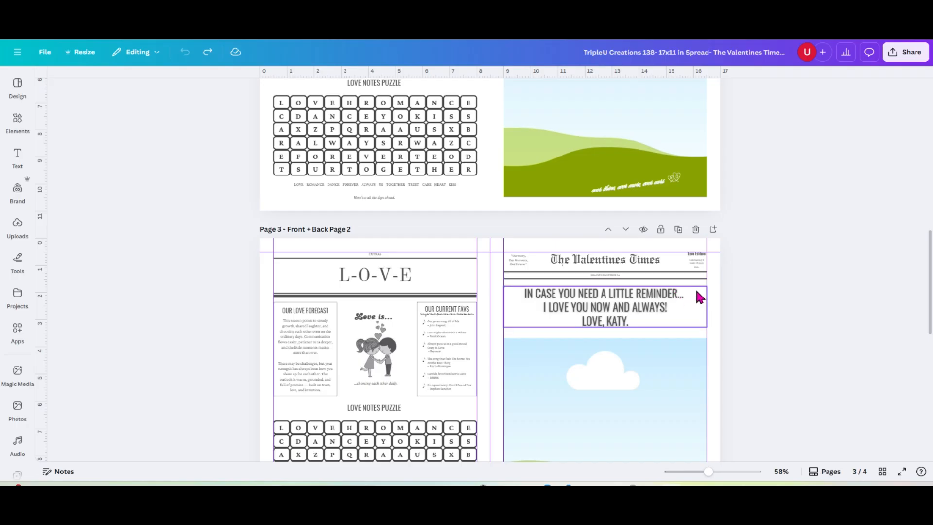
# Step: Duplicate page 2, the first front and back spread, and delete the copy
pyautogui.scroll(4, 699, 292)
pyautogui.scroll(3, 704, 296)
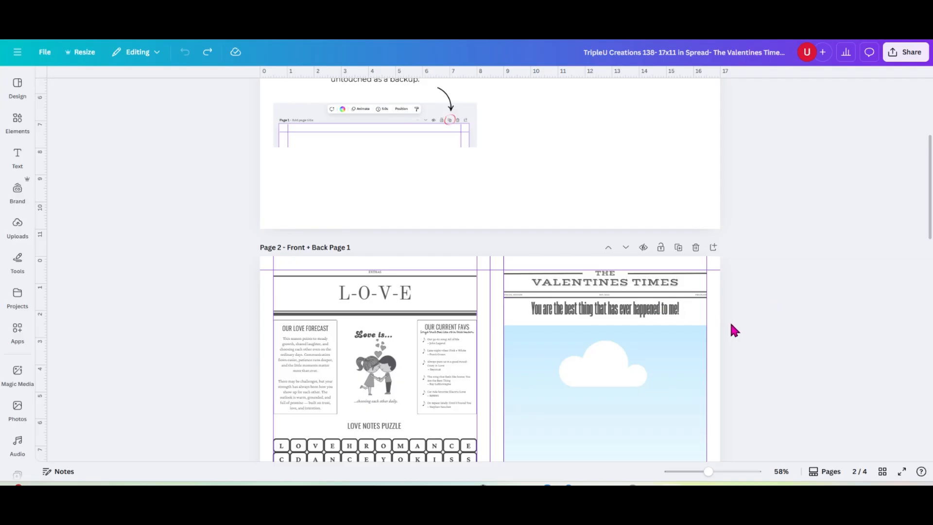
pyautogui.scroll(-2, 730, 325)
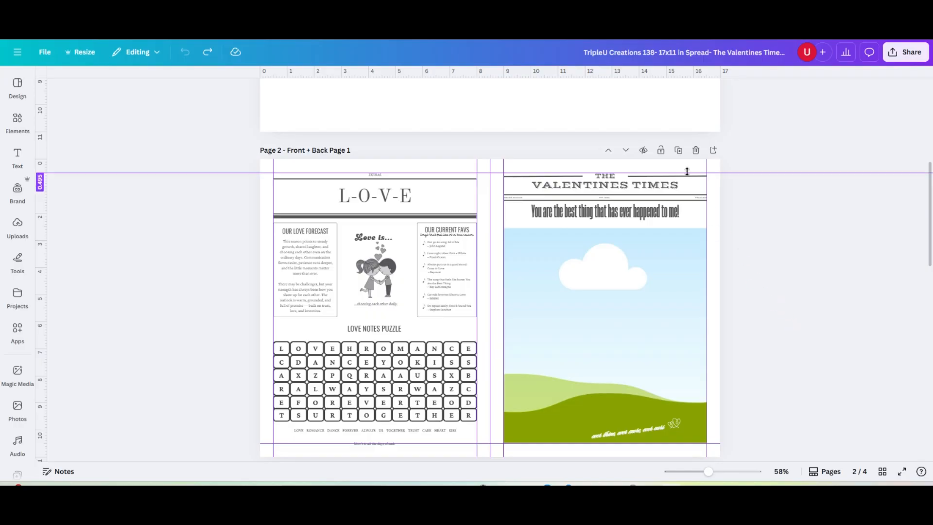
pyautogui.click(679, 150)
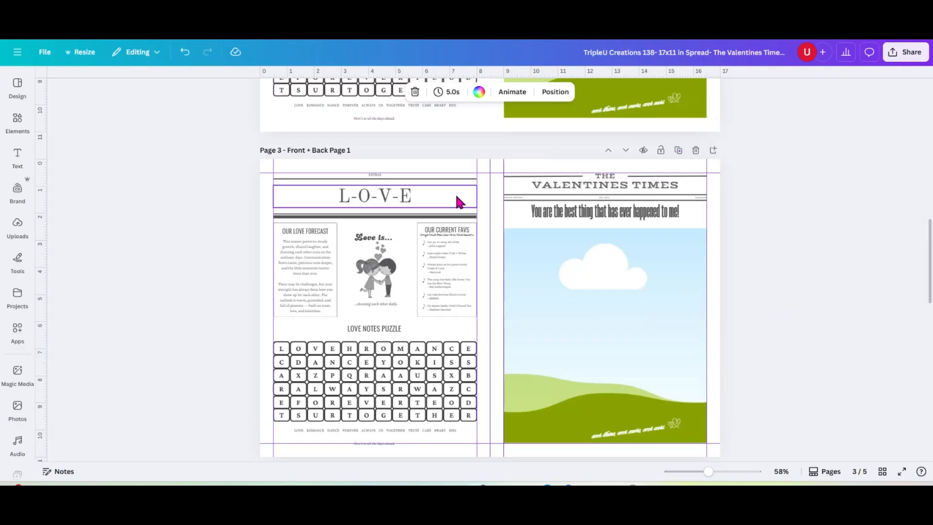
pyautogui.click(696, 151)
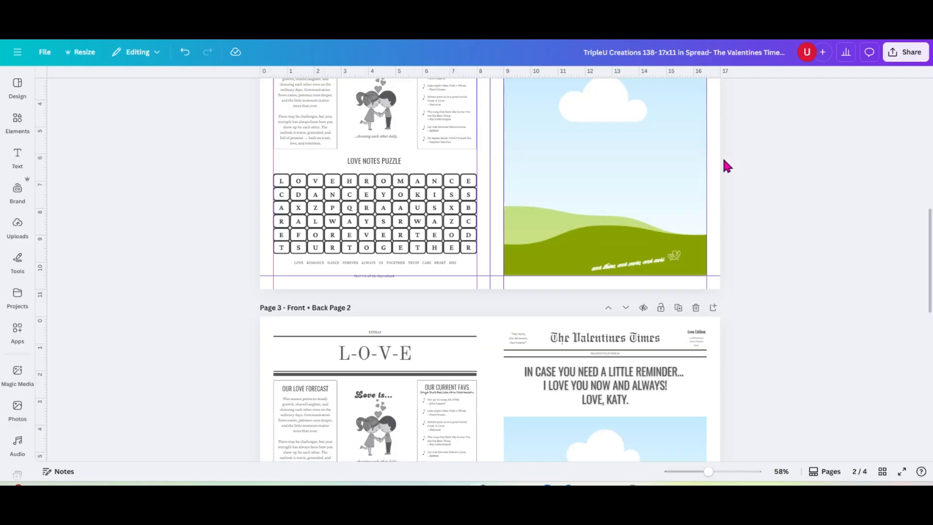
# Step: Duplicate pages 2 to 4 together in the page overview and insert a blank page between the originals and the copies
pyautogui.scroll(-8, 363, 360)
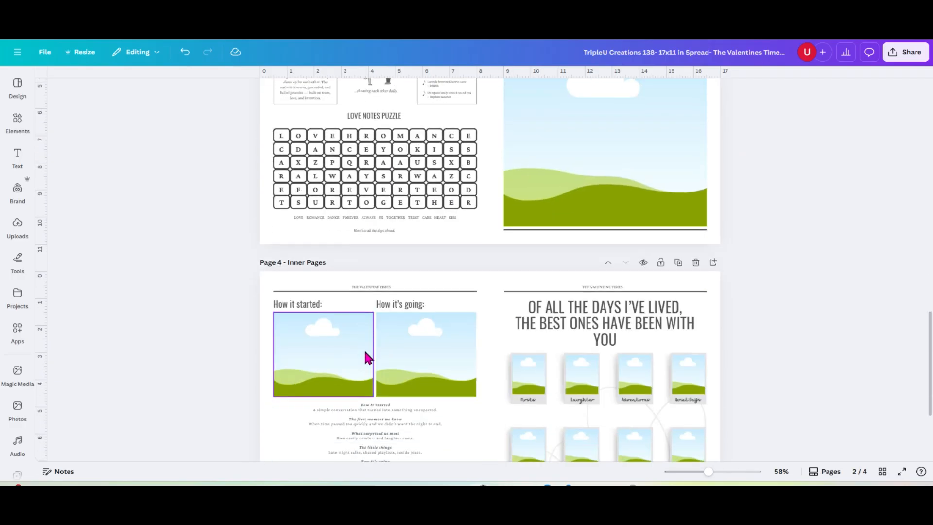
pyautogui.scroll(-3, 413, 339)
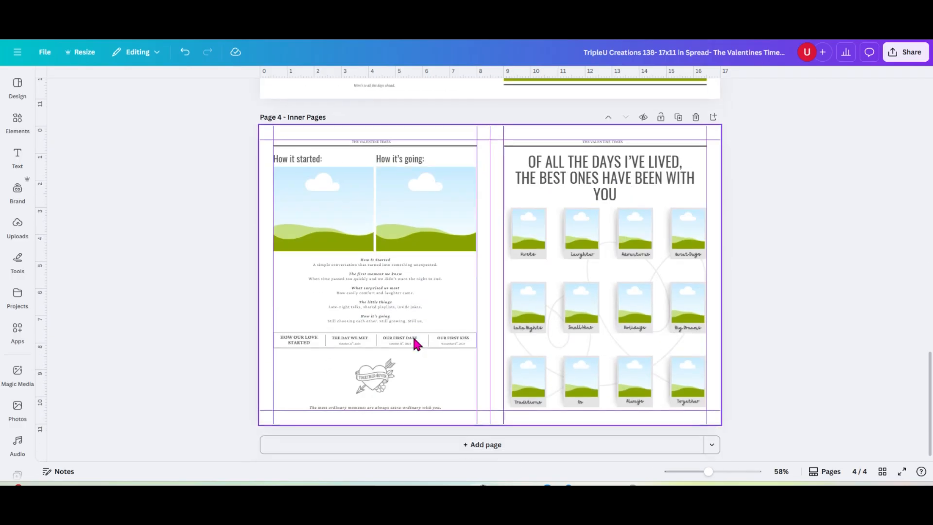
pyautogui.click(882, 472)
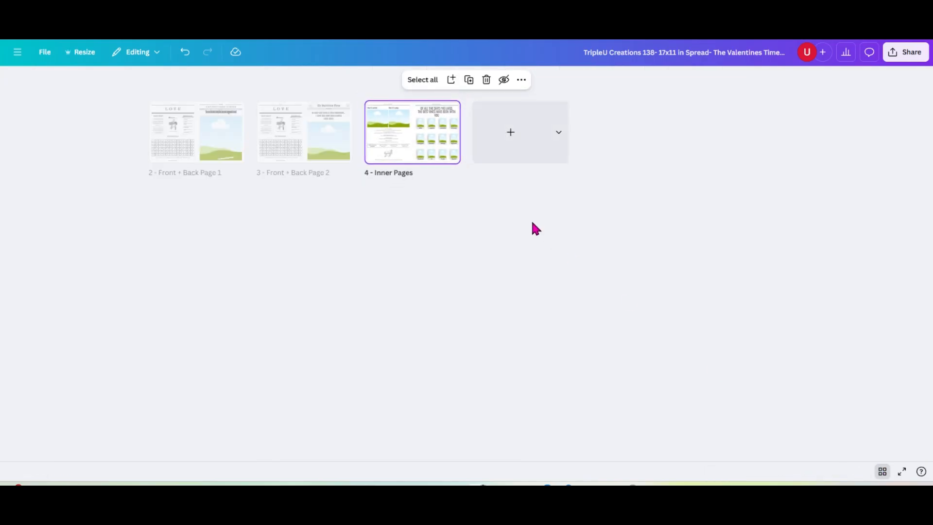
pyautogui.moveTo(387, 180); pyautogui.dragTo(138, 110)
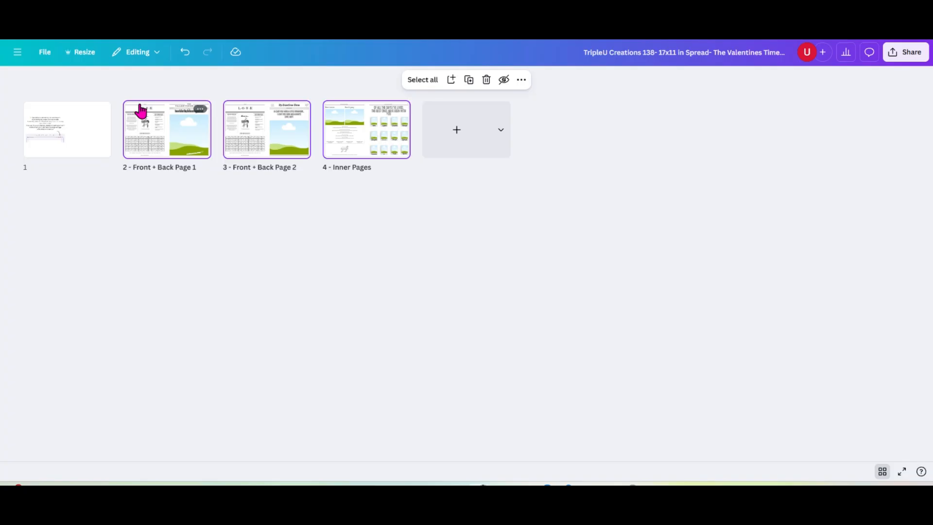
pyautogui.click(469, 81)
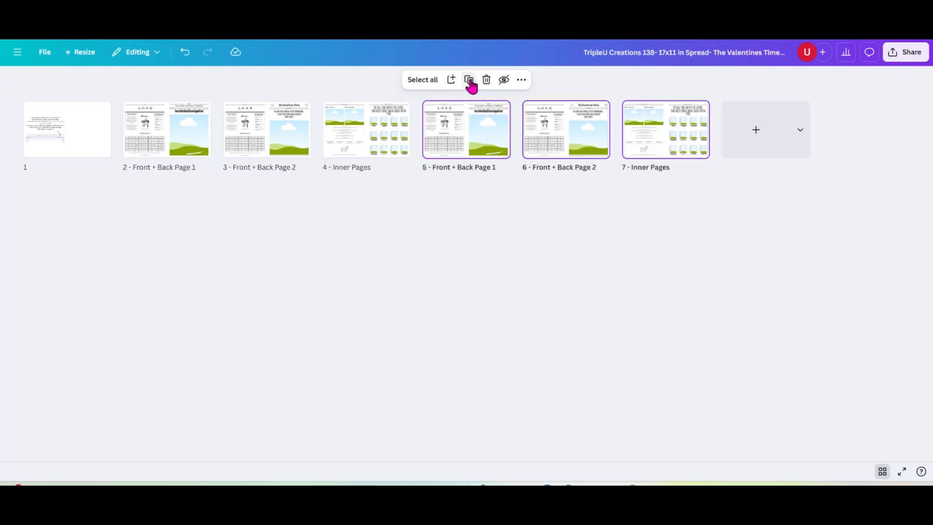
pyautogui.click(417, 130)
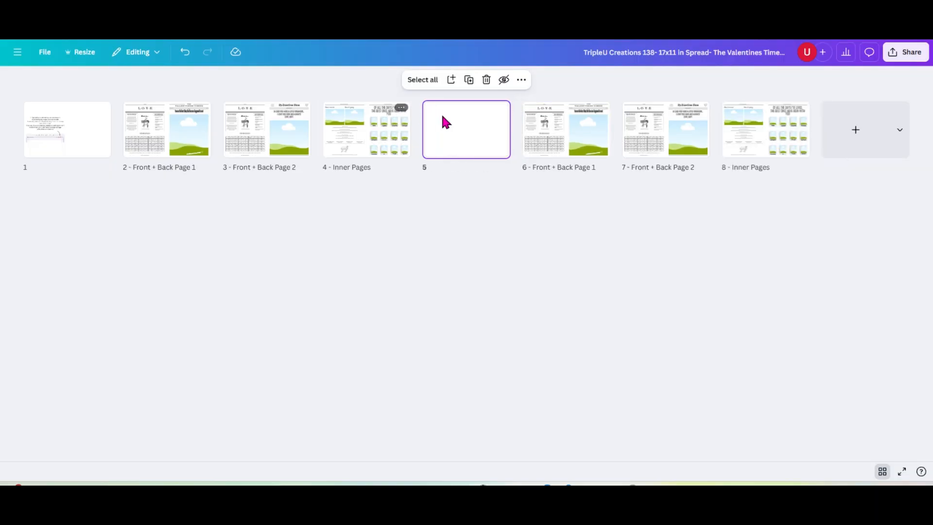
# Step: Open page 2, the first front and back spread, for editing and hide the rulers and guides
pyautogui.doubleClick(173, 142)
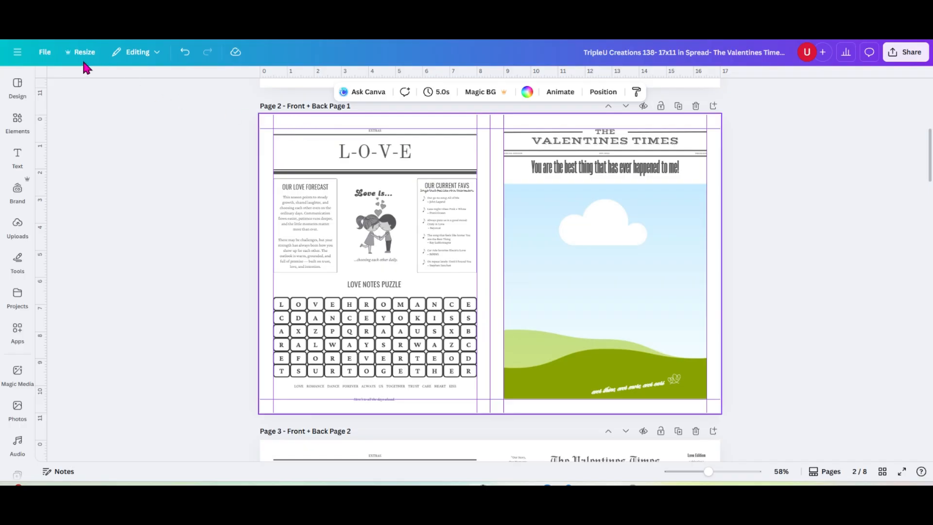
pyautogui.click(44, 52)
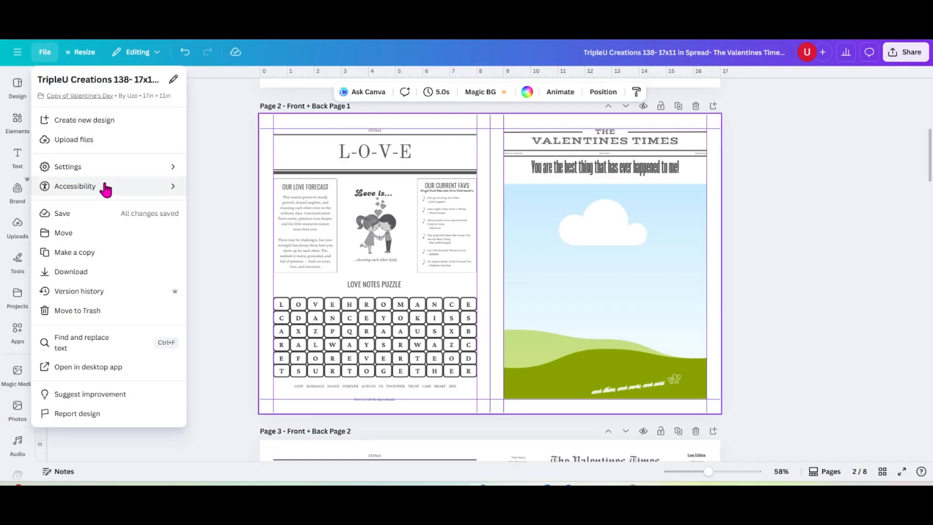
pyautogui.moveTo(114, 167)
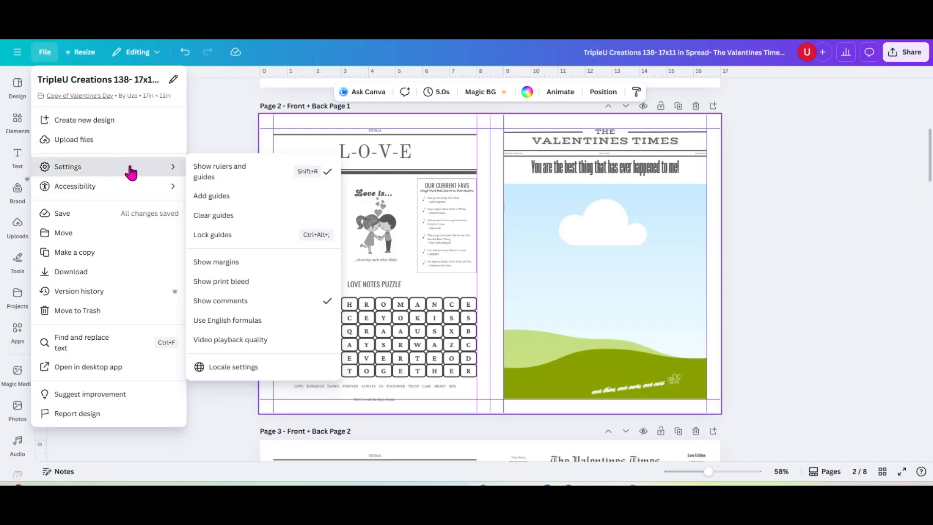
pyautogui.click(241, 176)
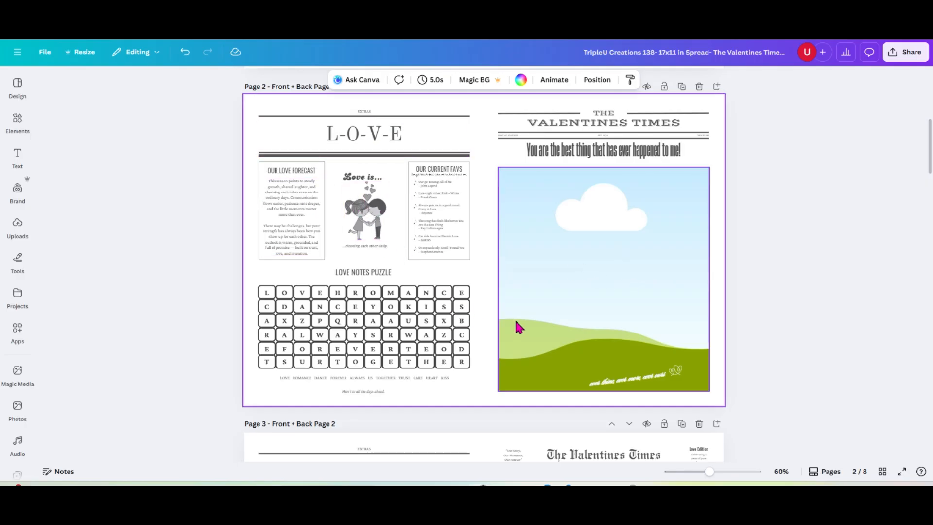
# Step: Look through the second front and back spread and the inner pages, and return to page 2
pyautogui.scroll(-2, 515, 316)
pyautogui.scroll(-7, 518, 325)
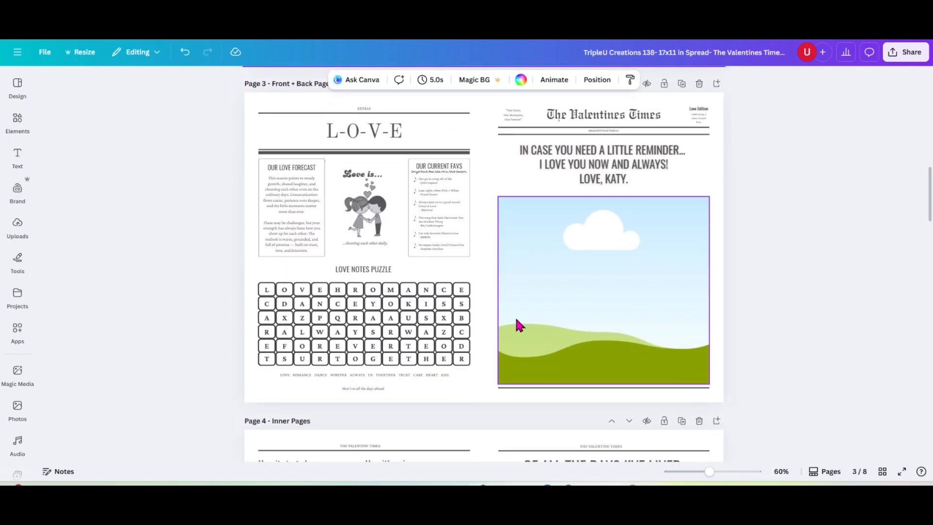
pyautogui.scroll(-6, 517, 324)
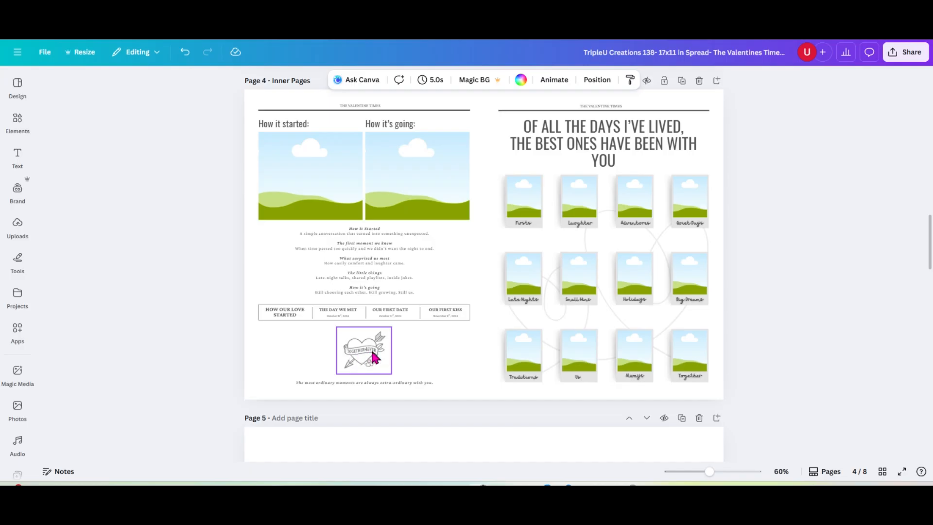
pyautogui.scroll(-3, 401, 343)
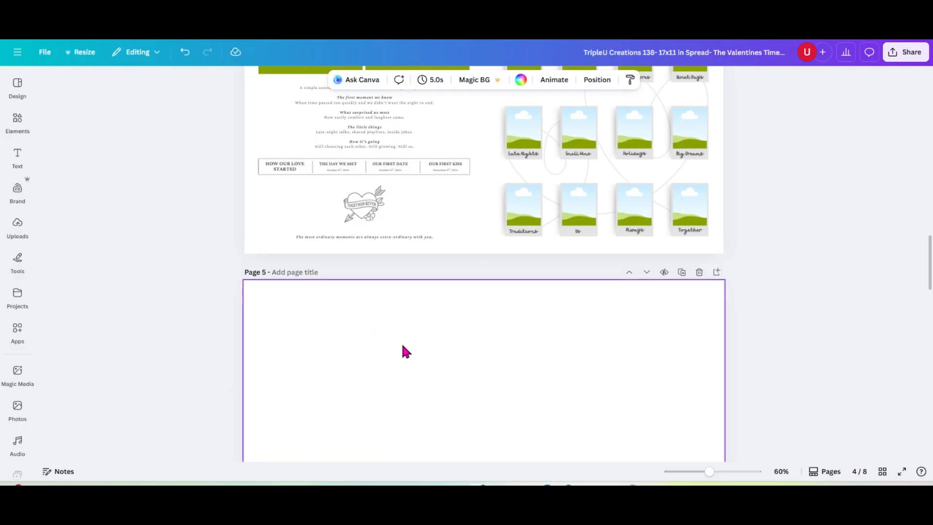
pyautogui.scroll(2, 406, 350)
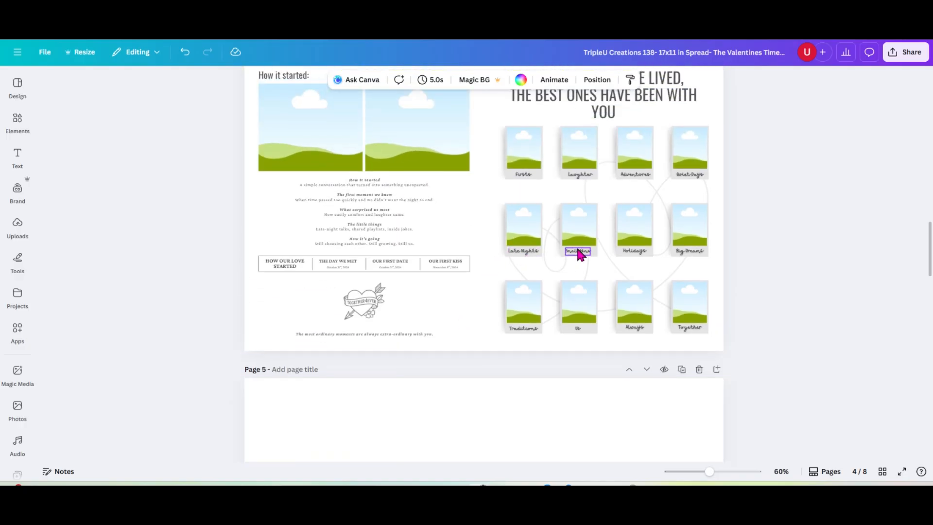
pyautogui.scroll(3, 611, 189)
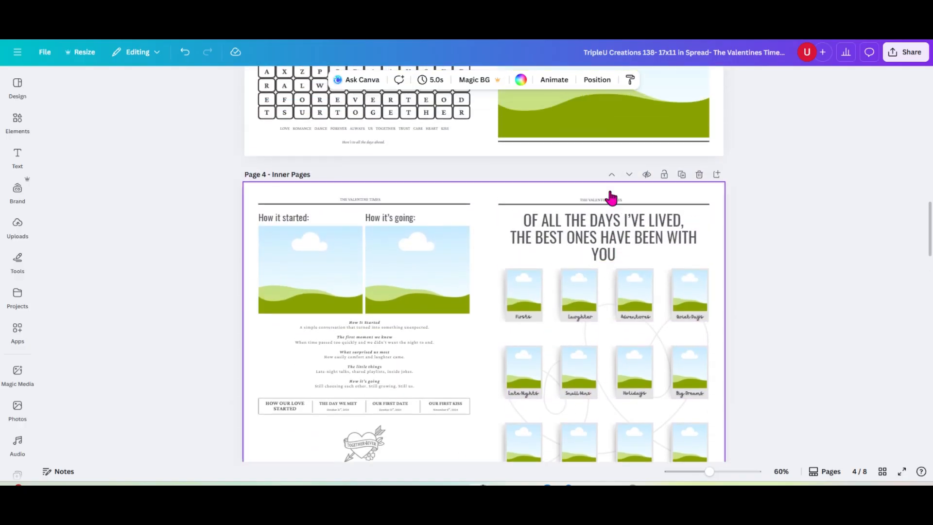
pyautogui.scroll(12, 610, 194)
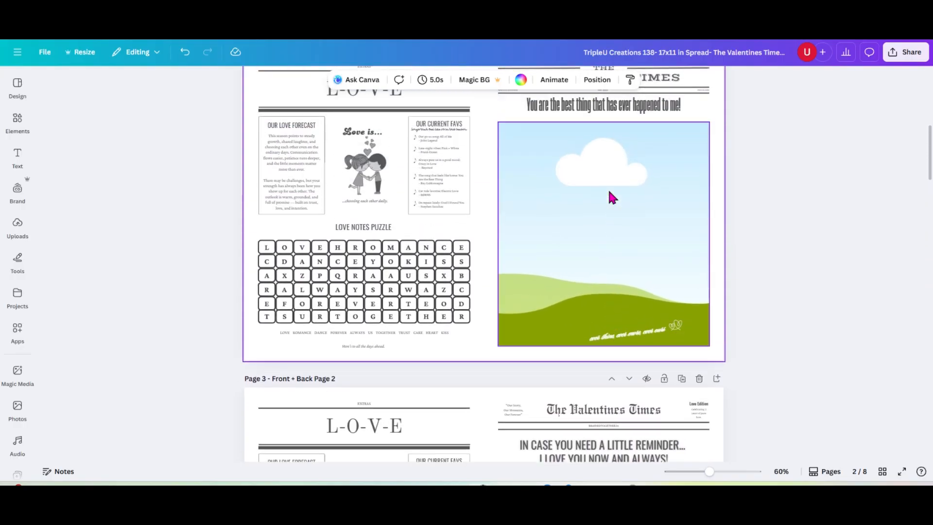
pyautogui.scroll(1, 611, 196)
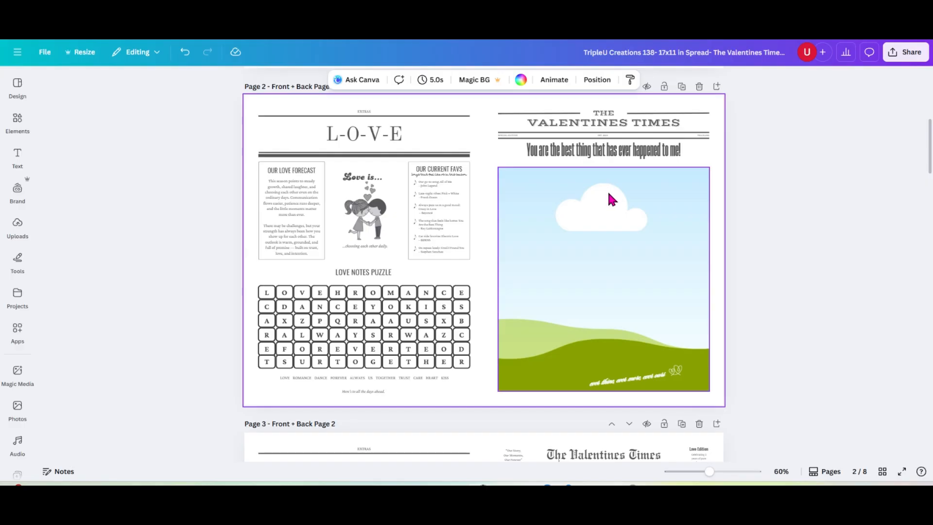
# Step: Replace the word VALENTINES with CUPID in the masthead on page 2's front cover
pyautogui.click(608, 127)
pyautogui.doubleClick(607, 124)
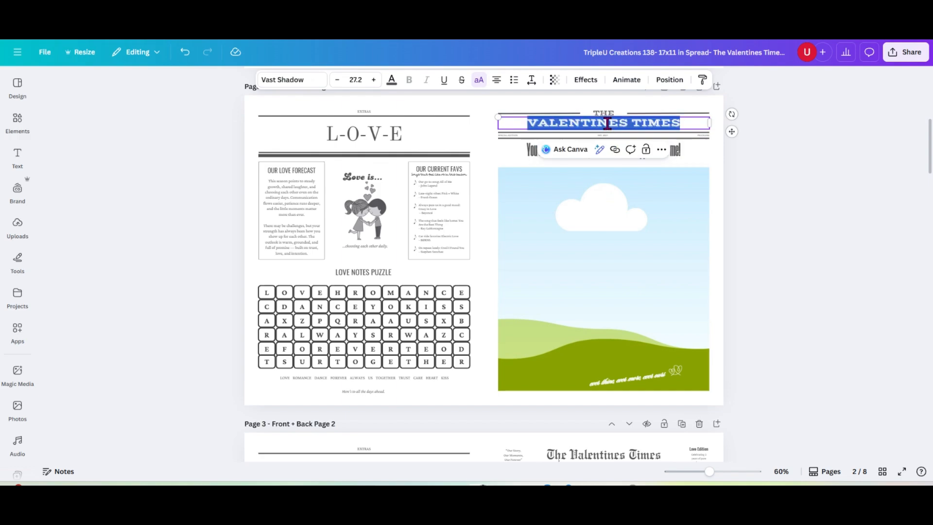
pyautogui.doubleClick(607, 123)
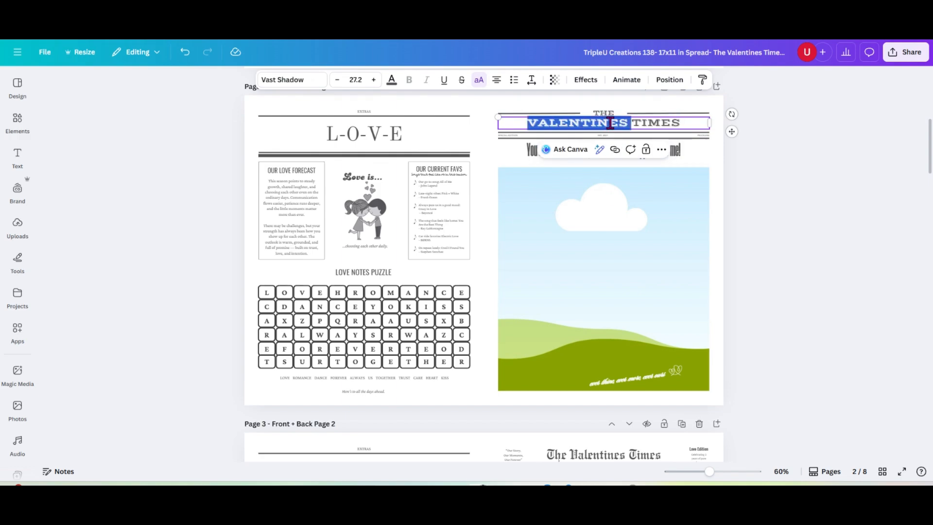
pyautogui.doubleClick(611, 123)
pyautogui.tripleClick(620, 124)
pyautogui.moveTo(627, 122); pyautogui.dragTo(531, 116)
pyautogui.write('CUPID')
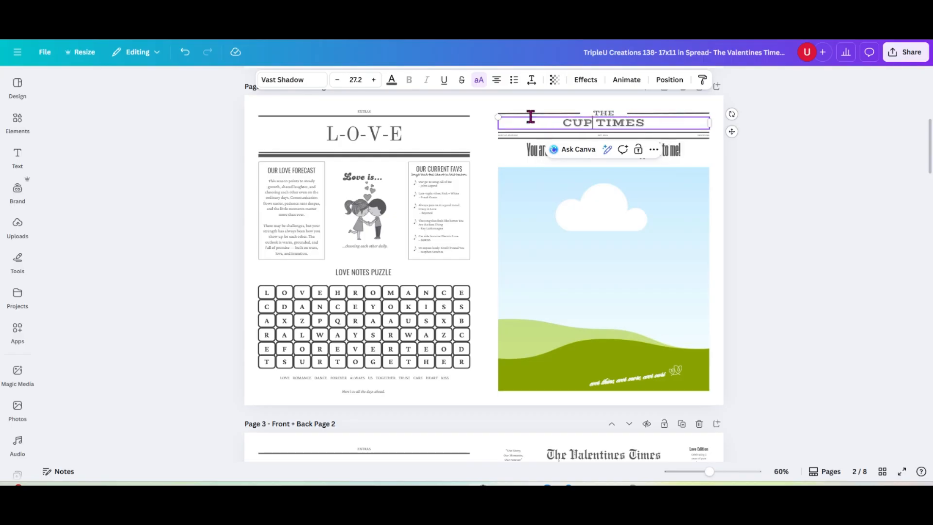
pyautogui.click(805, 189)
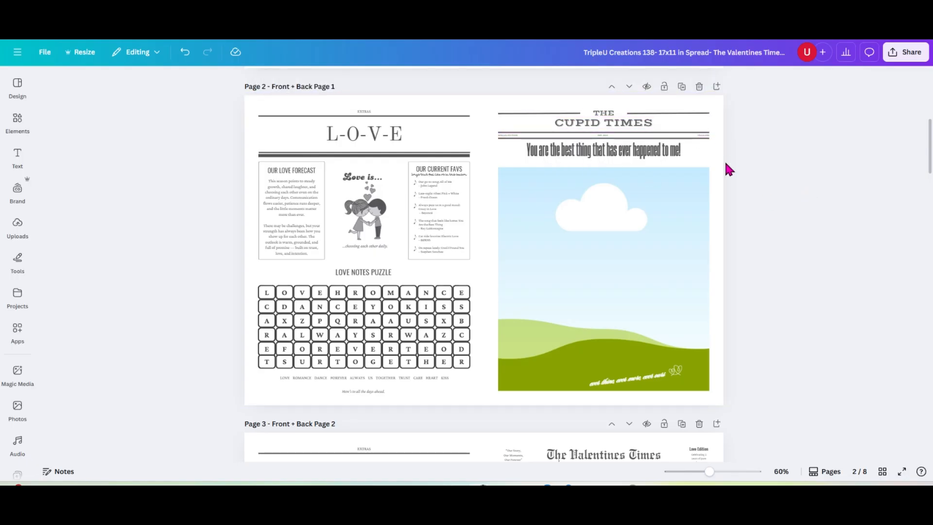
# Step: Undo the masthead wording change on page 2
pyautogui.click(185, 52)
pyautogui.click(185, 56)
pyautogui.click(186, 56)
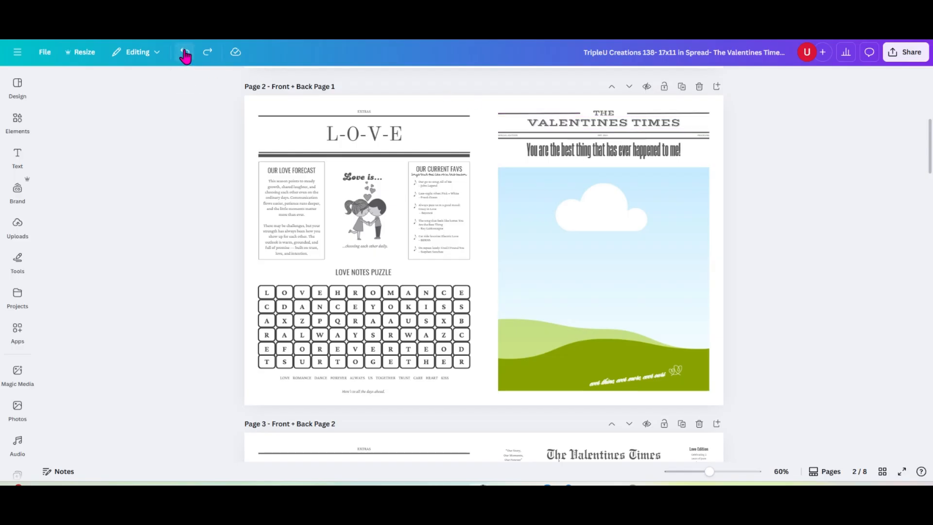
# Step: Delete the end of the headline on page 2's front cover and retype it so it ends with "happened to me!"
pyautogui.click(589, 157)
pyautogui.click(589, 156)
pyautogui.click(636, 151)
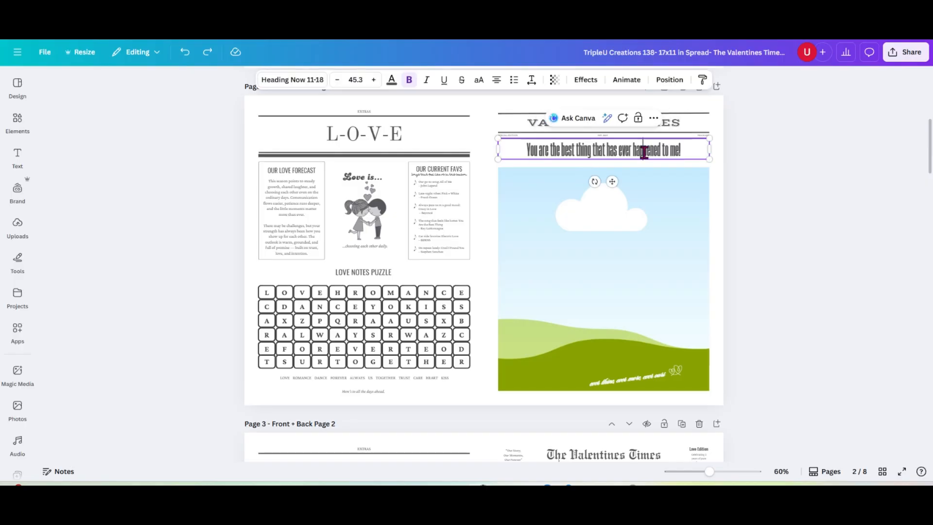
pyautogui.moveTo(636, 151); pyautogui.dragTo(691, 150)
pyautogui.press('BackSpace')
pyautogui.write('appen')
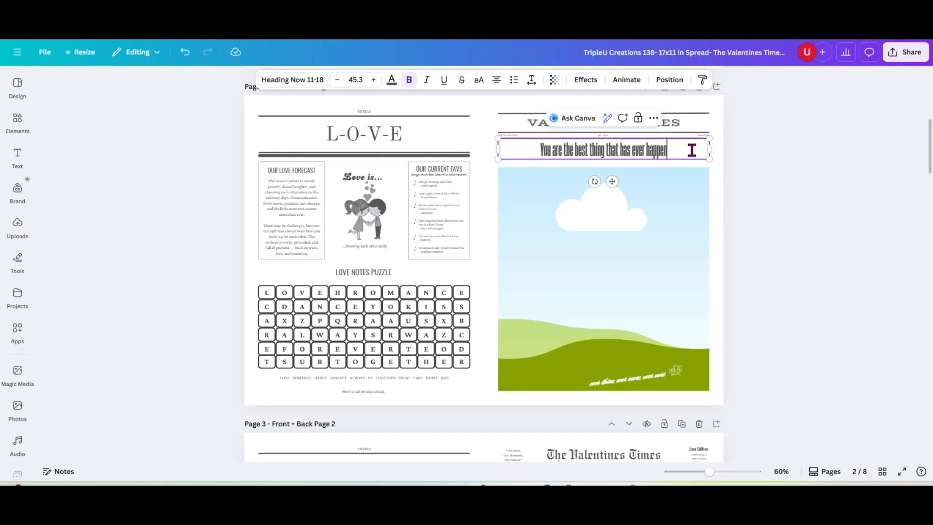
pyautogui.write('ed to me!')
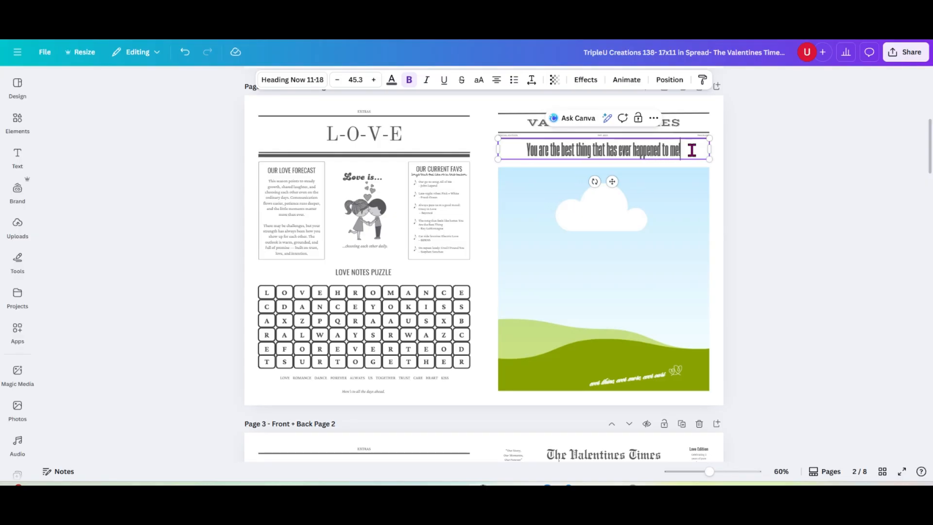
pyautogui.click(791, 161)
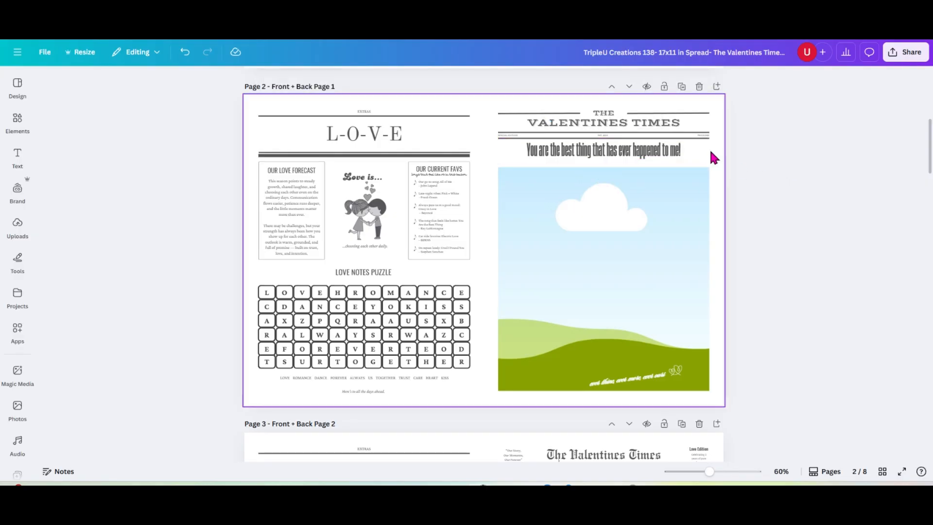
# Step: Try the Engravers' Old English BT font on the front cover headline and undo the font change
pyautogui.click(695, 144)
pyautogui.click(287, 84)
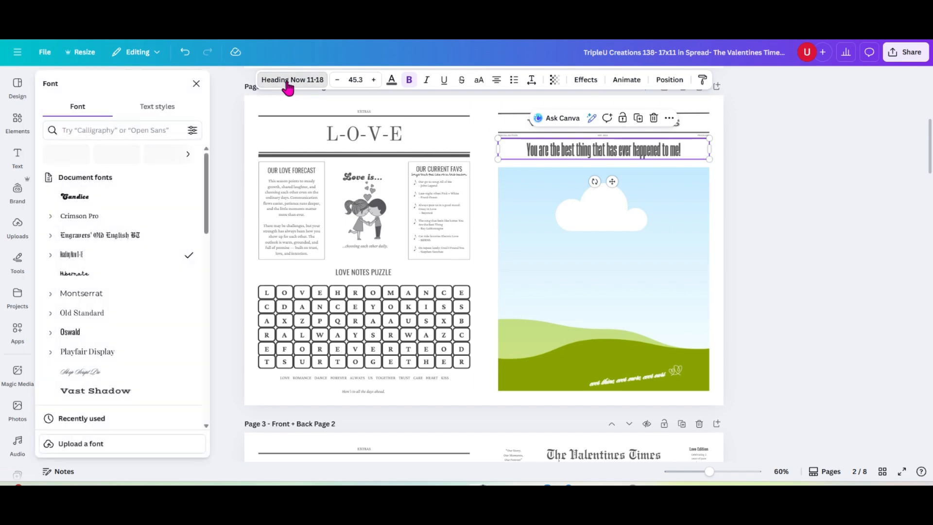
pyautogui.click(117, 237)
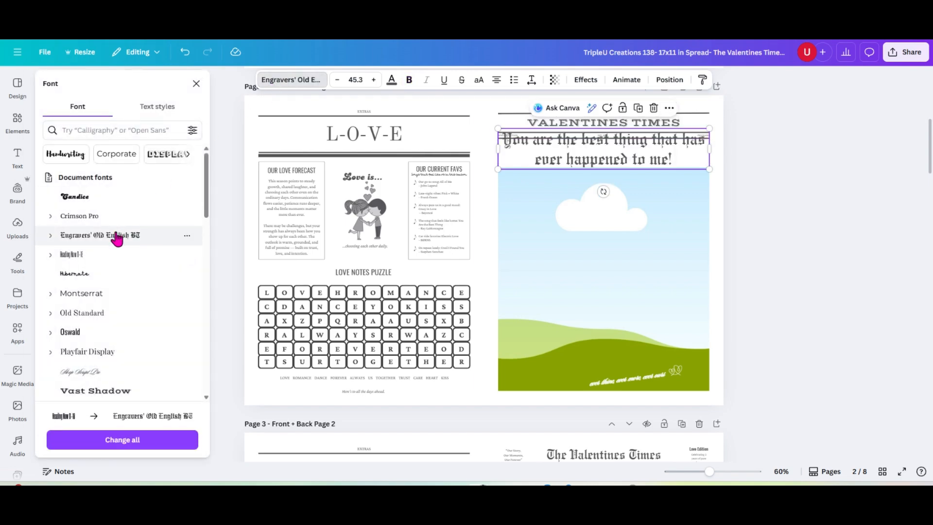
pyautogui.click(196, 84)
pyautogui.click(185, 52)
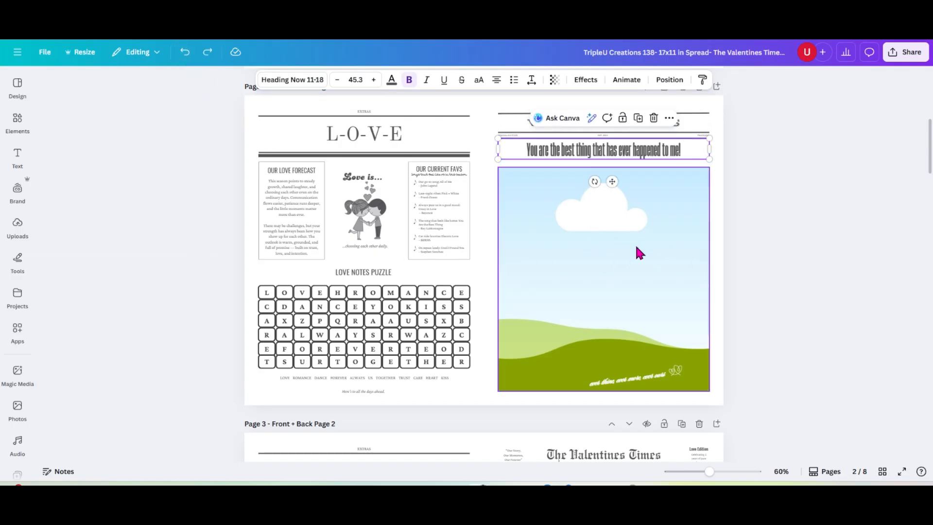
pyautogui.click(770, 218)
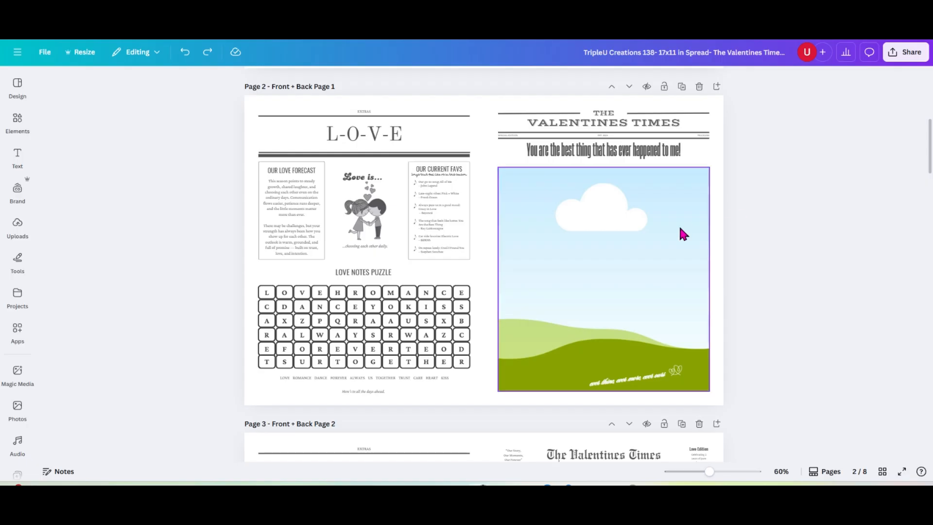
pyautogui.click(18, 224)
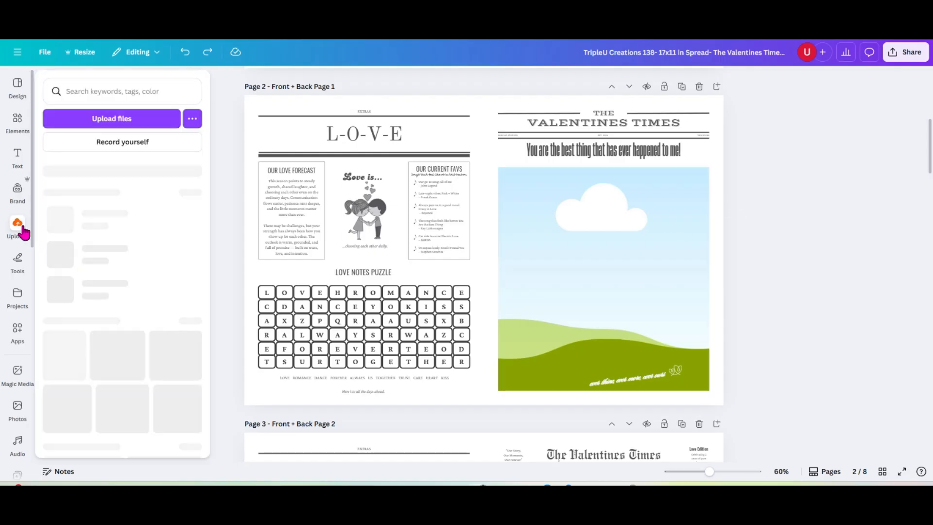
pyautogui.click(104, 121)
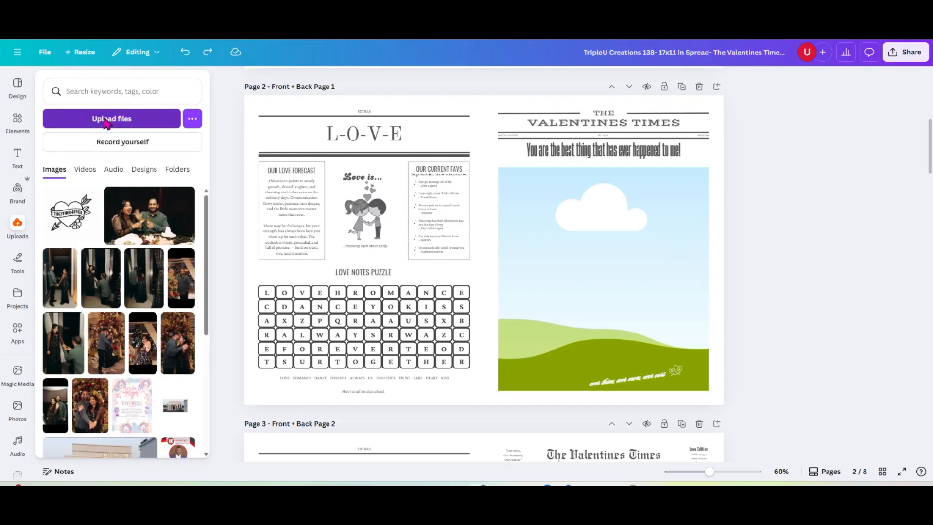
pyautogui.click(58, 95)
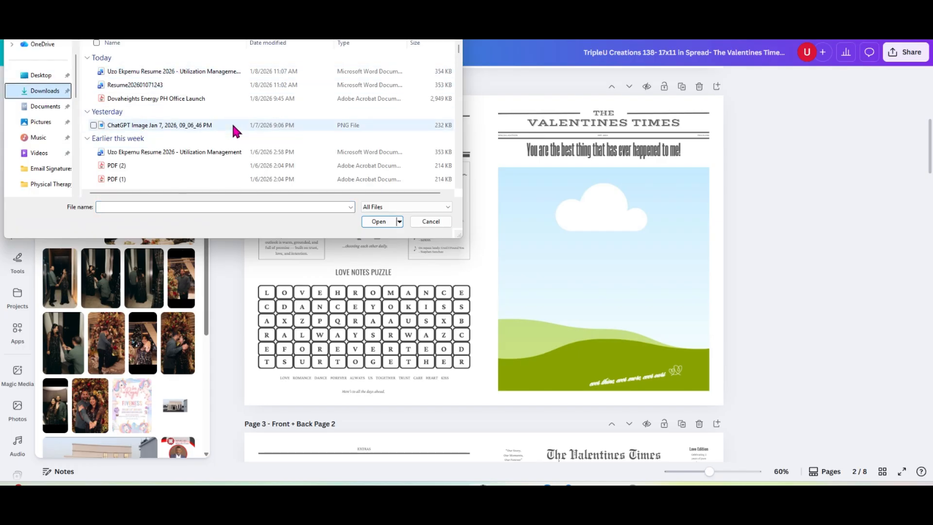
pyautogui.click(432, 226)
pyautogui.click(18, 225)
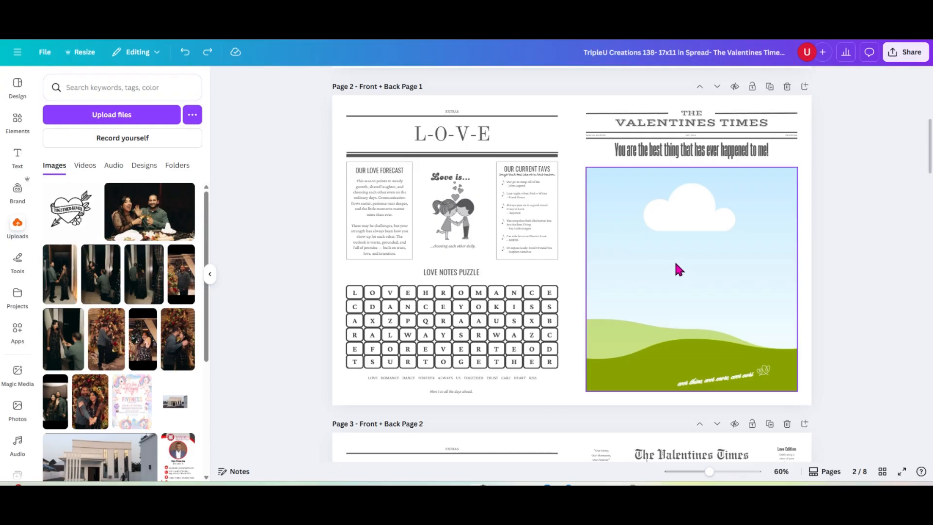
# Step: Fill the empty photo frame on page 2's front cover with the recently used photo of the seated couple in dark and denim jackets
pyautogui.click(17, 122)
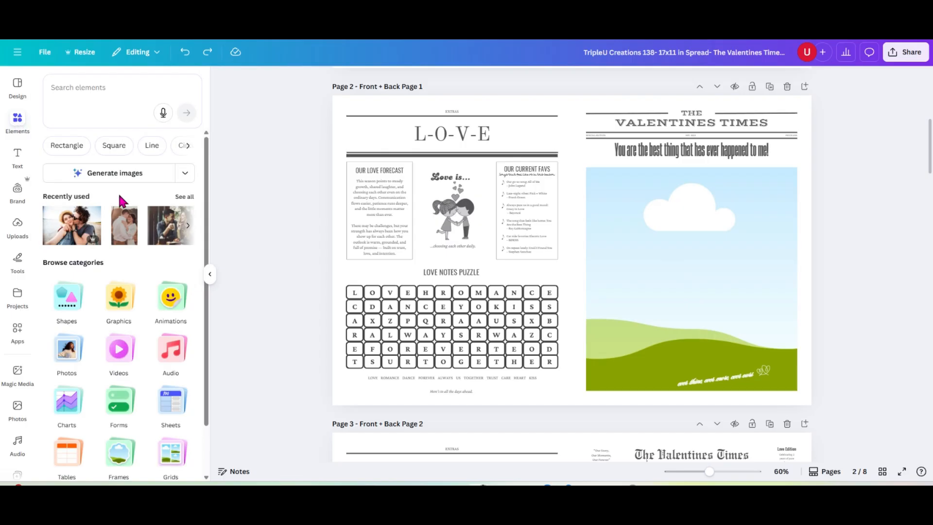
pyautogui.click(185, 196)
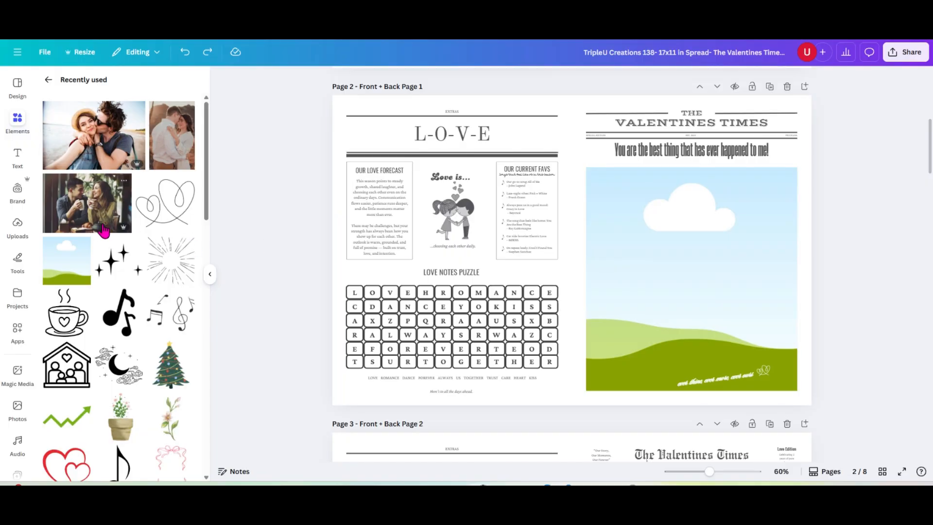
pyautogui.scroll(-10, 117, 248)
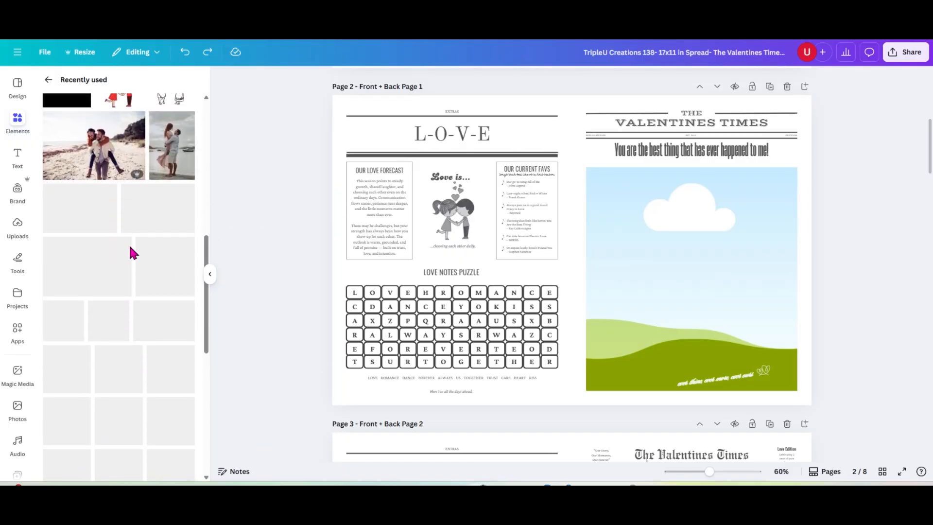
pyautogui.scroll(-2, 92, 267)
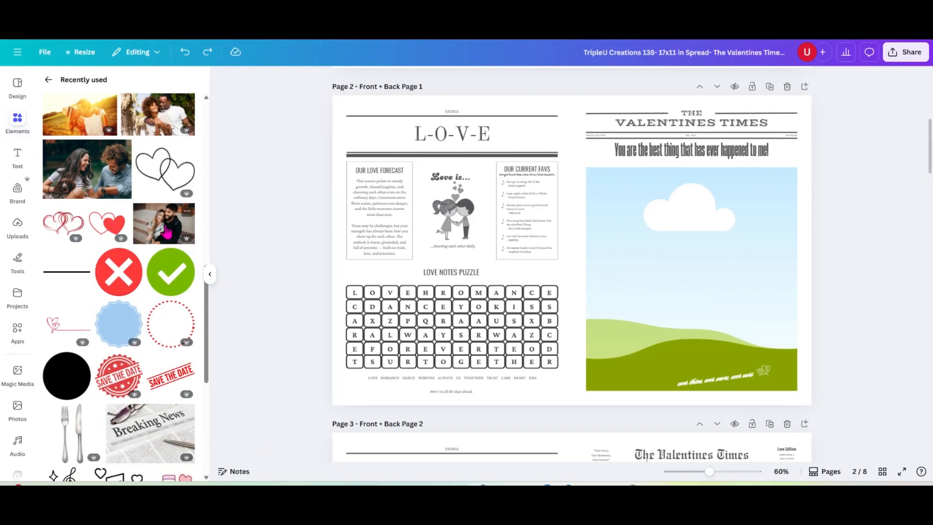
pyautogui.moveTo(164, 224); pyautogui.dragTo(619, 235)
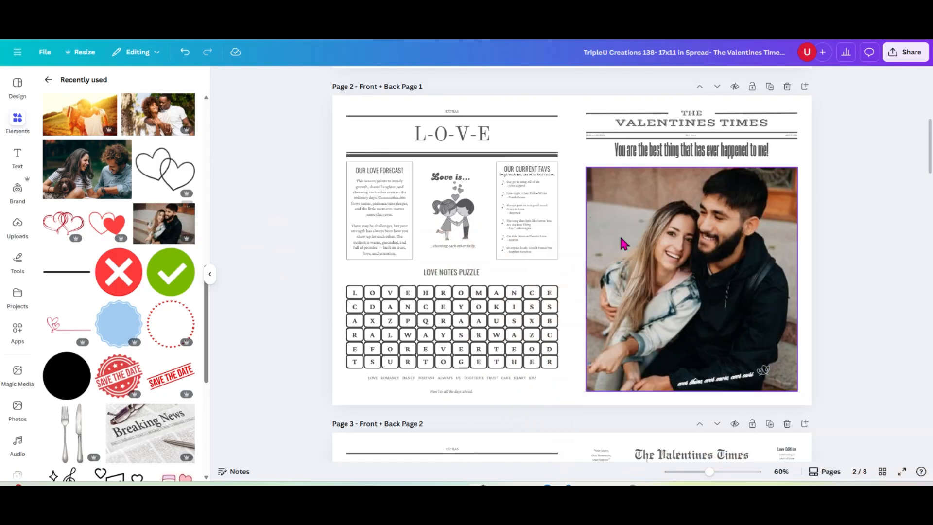
# Step: Apply the Oceanic filter to the couple photo on page 2's front cover
pyautogui.click(632, 201)
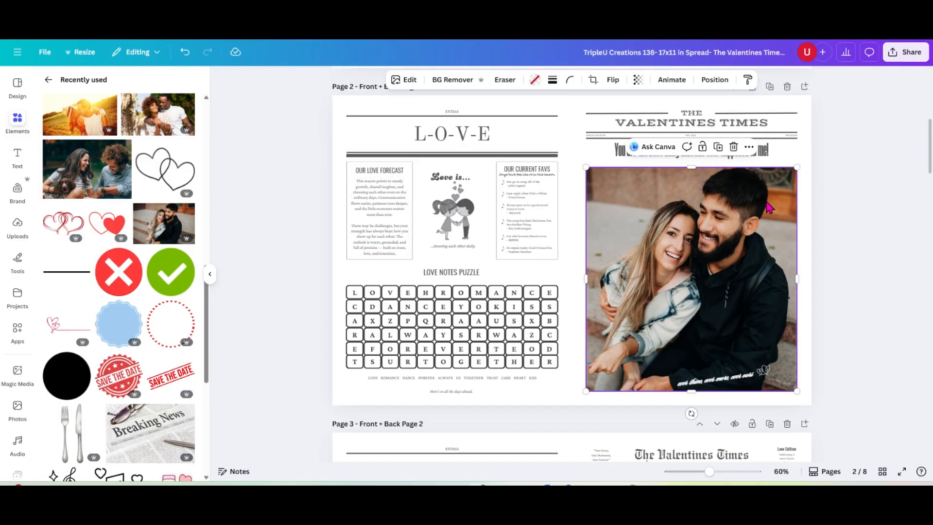
pyautogui.click(408, 80)
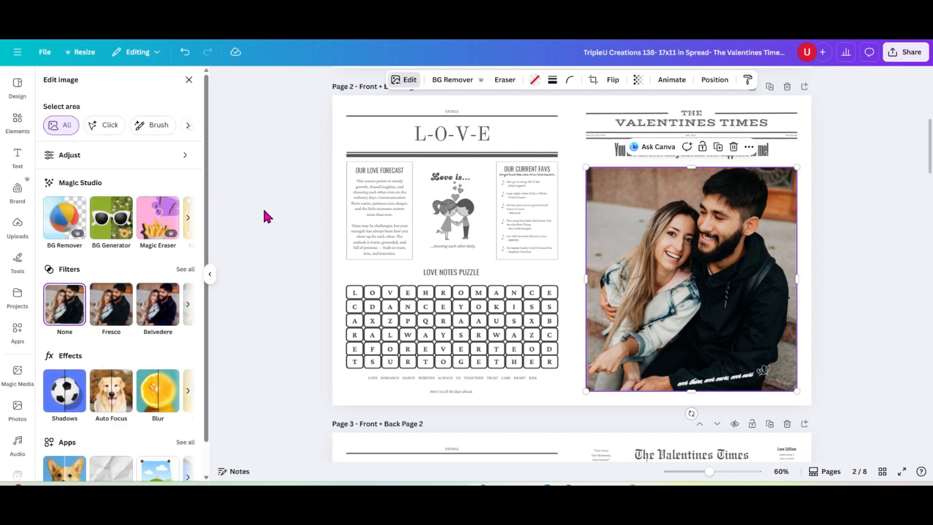
pyautogui.click(186, 270)
pyautogui.scroll(-10, 177, 287)
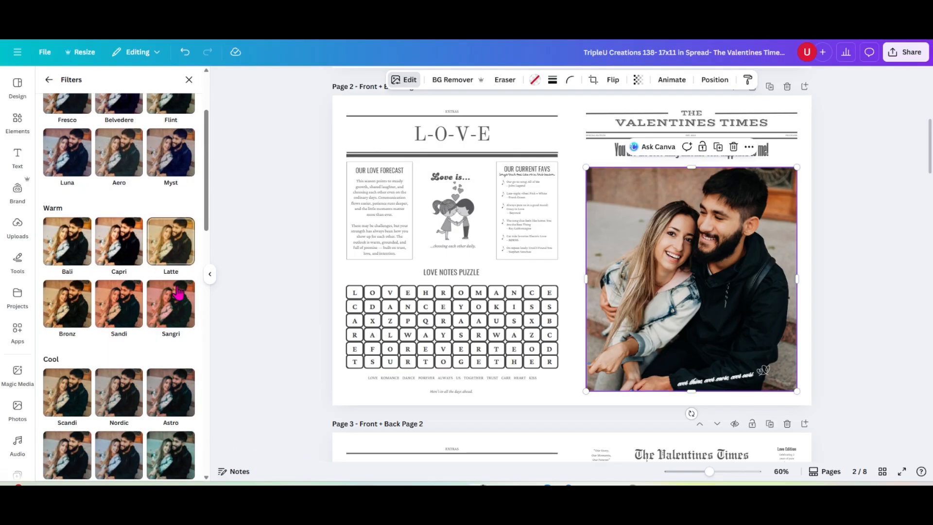
pyautogui.scroll(-5, 174, 289)
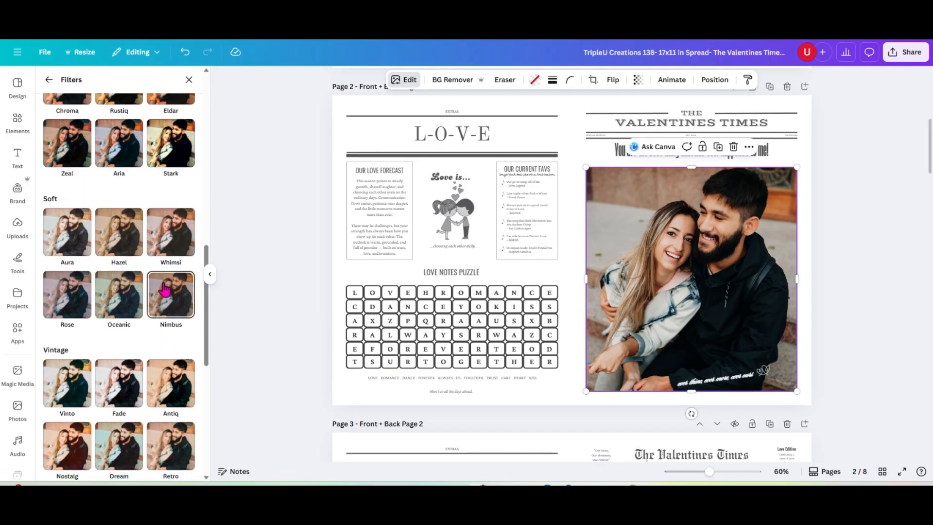
pyautogui.click(110, 303)
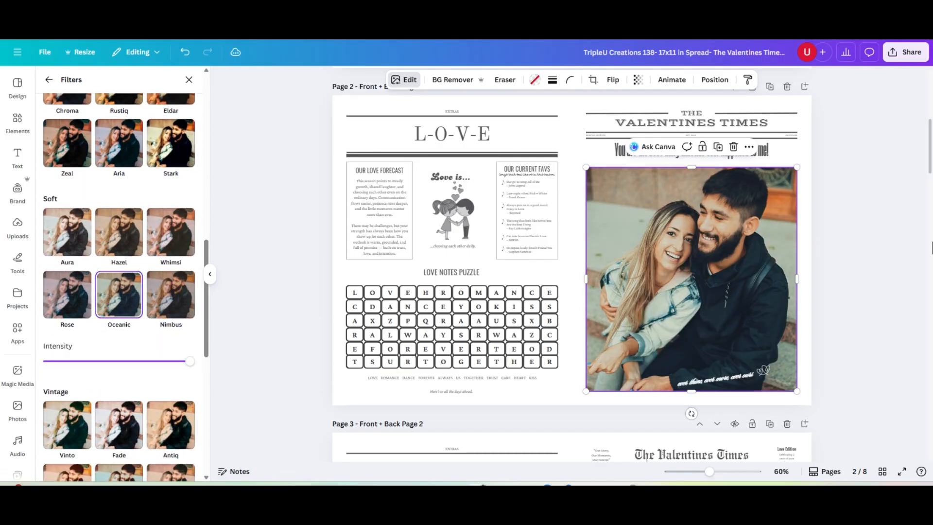
pyautogui.click(893, 227)
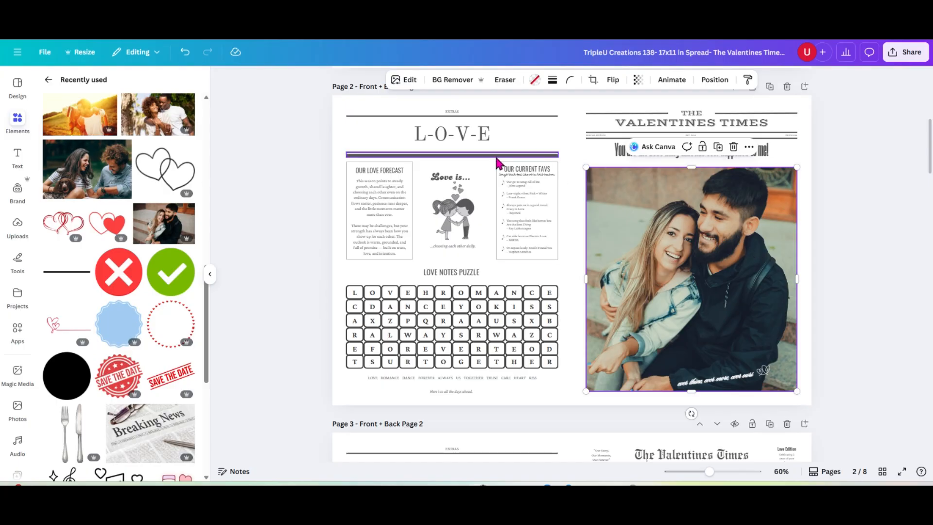
# Step: Ungroup the song list in page 2's Our Current Favs box and undo the ungrouping
pyautogui.moveTo(709, 471); pyautogui.dragTo(720, 472)
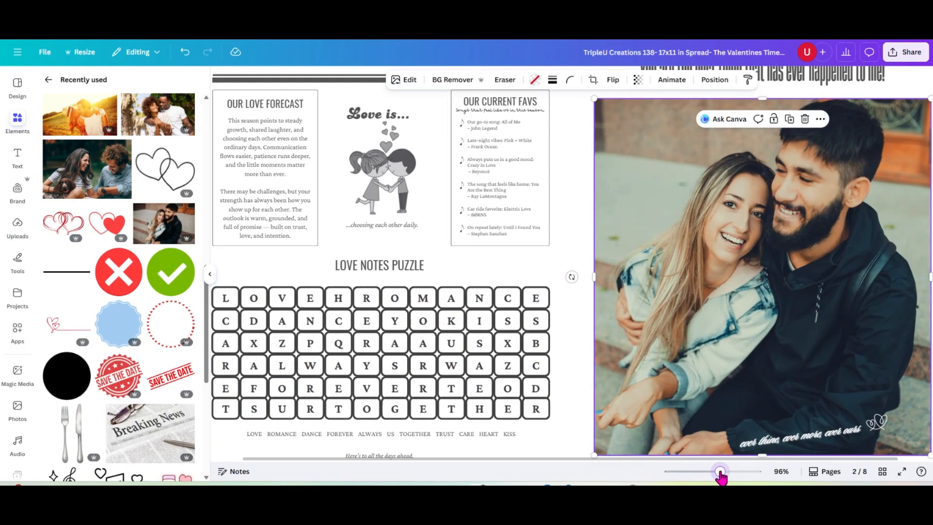
pyautogui.click(578, 319)
pyautogui.click(209, 274)
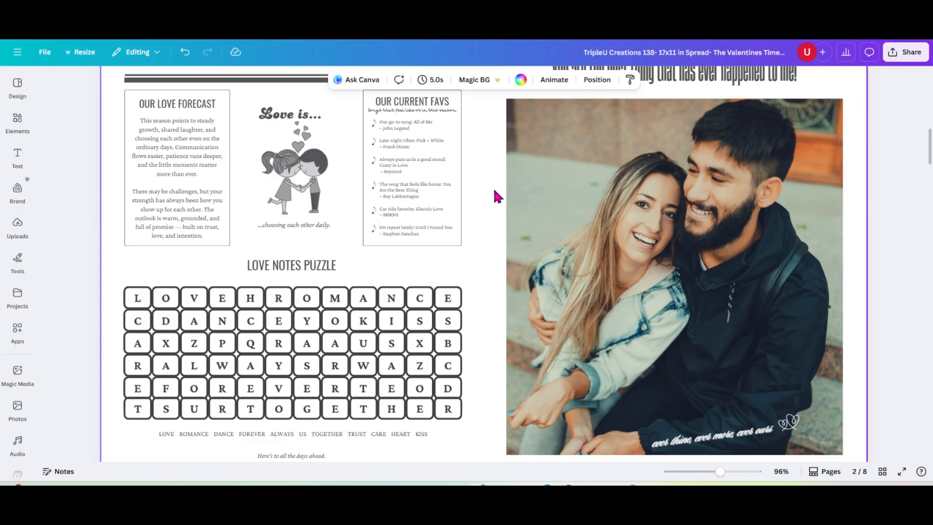
pyautogui.scroll(2, 492, 186)
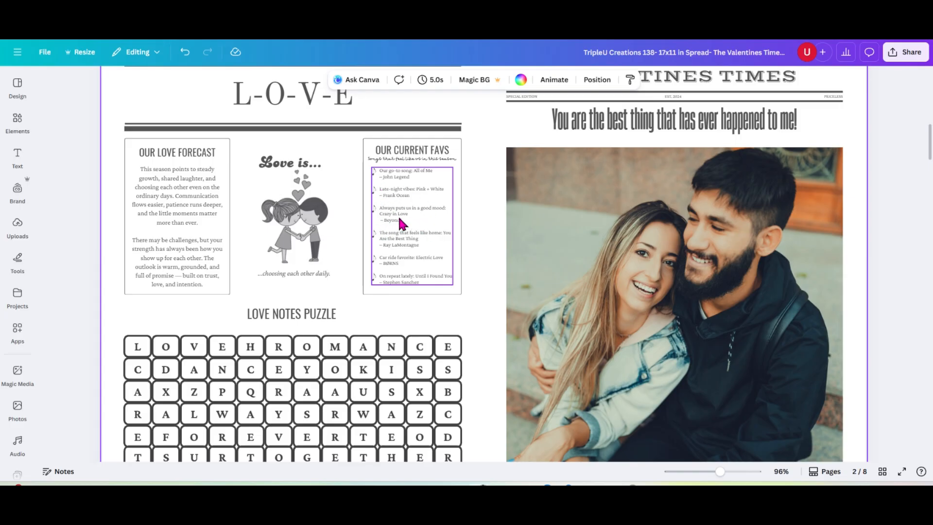
pyautogui.click(415, 212)
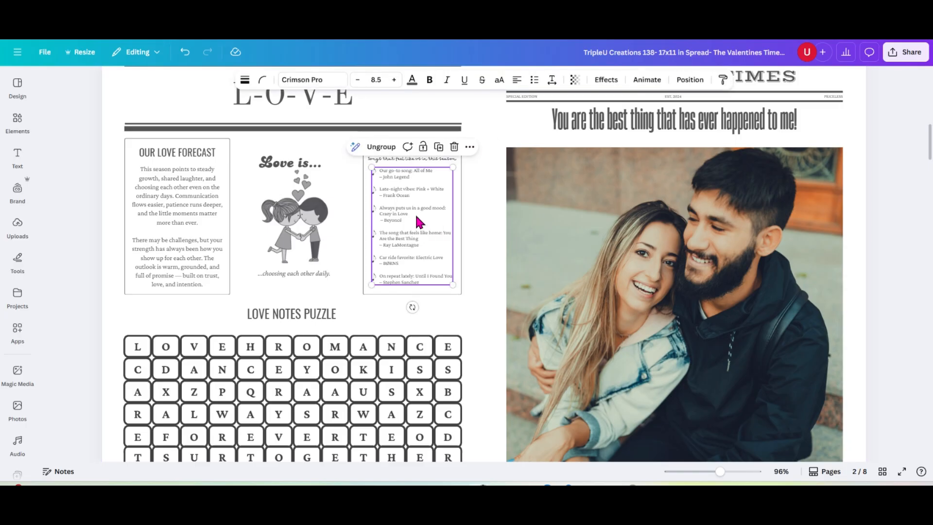
pyautogui.click(378, 147)
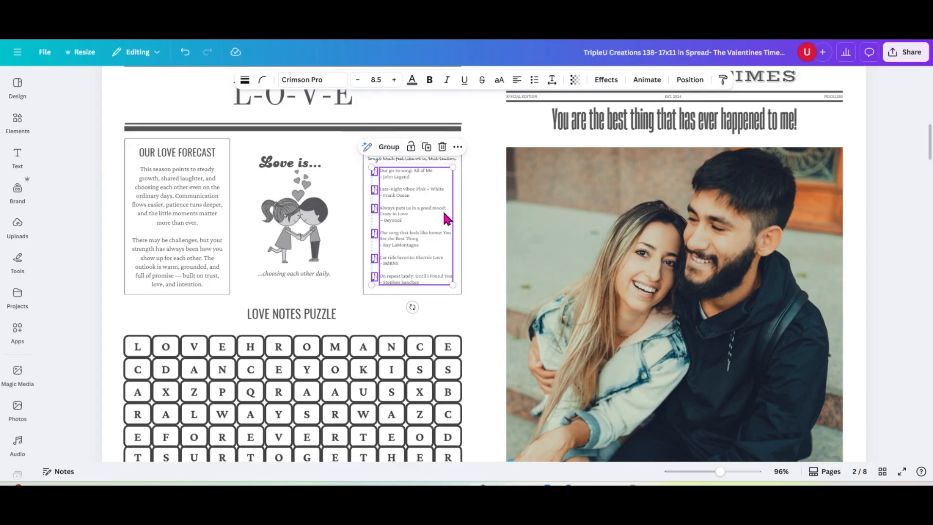
pyautogui.click(481, 230)
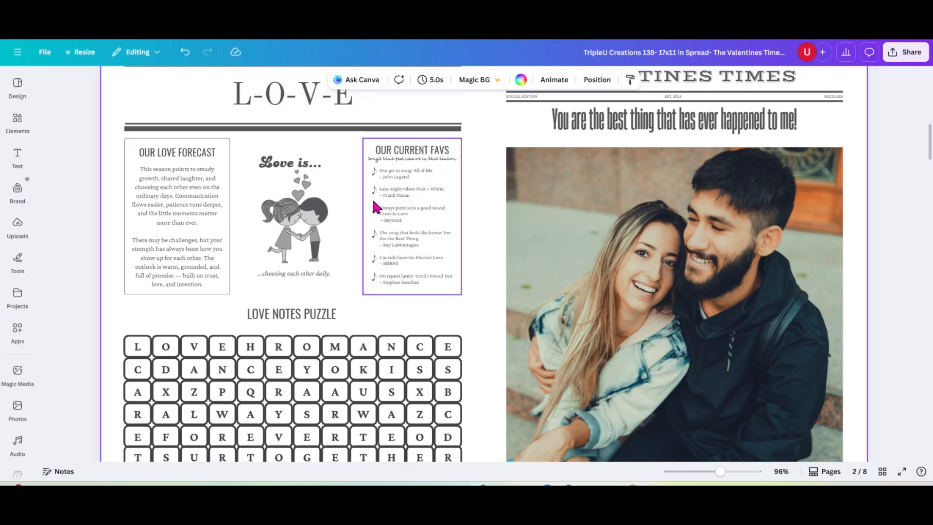
pyautogui.click(185, 54)
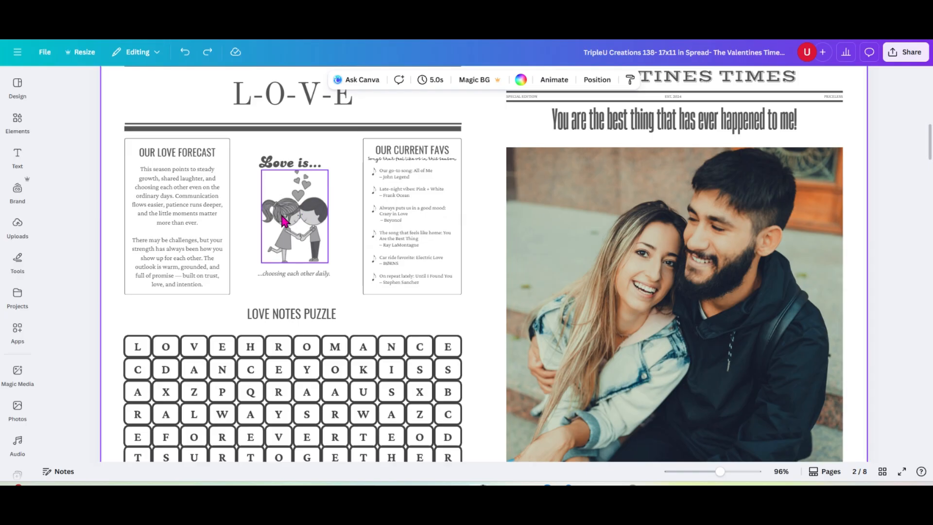
# Step: Search the elements for "cartoon couple", browse all matching graphics as alternatives to the Love is... illustration, and clear the search
pyautogui.click(296, 221)
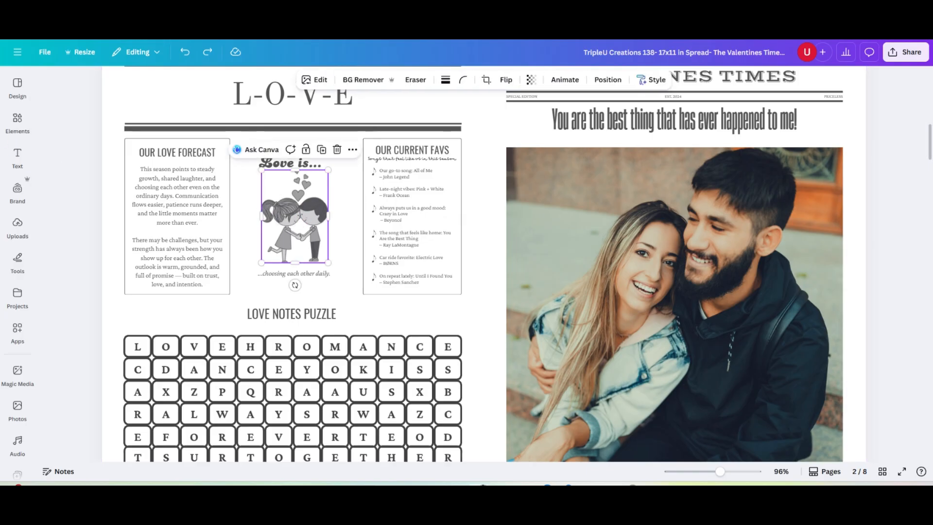
pyautogui.click(18, 118)
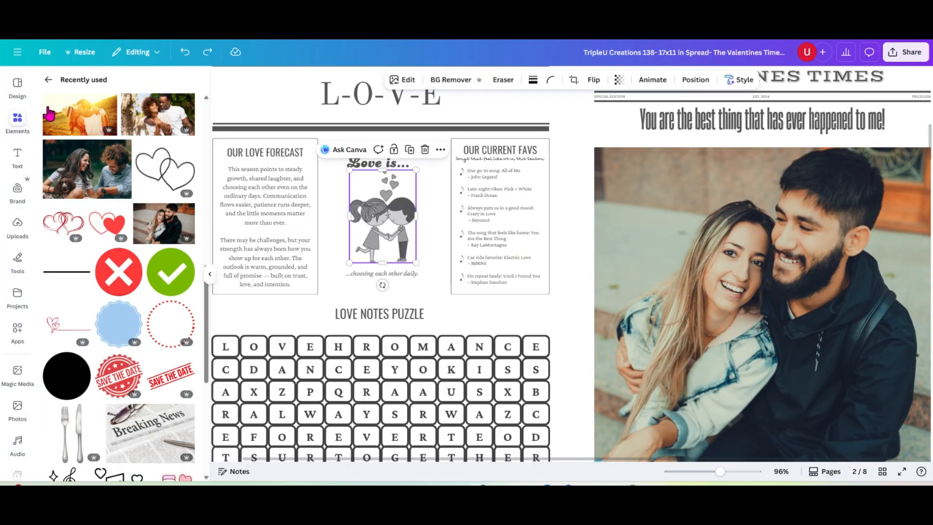
pyautogui.click(48, 80)
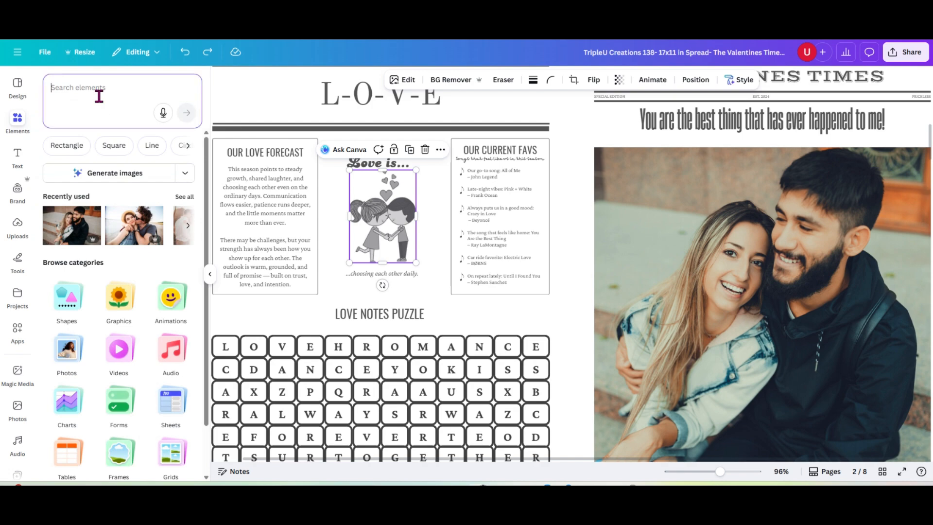
pyautogui.click(99, 96)
pyautogui.write('cartoon')
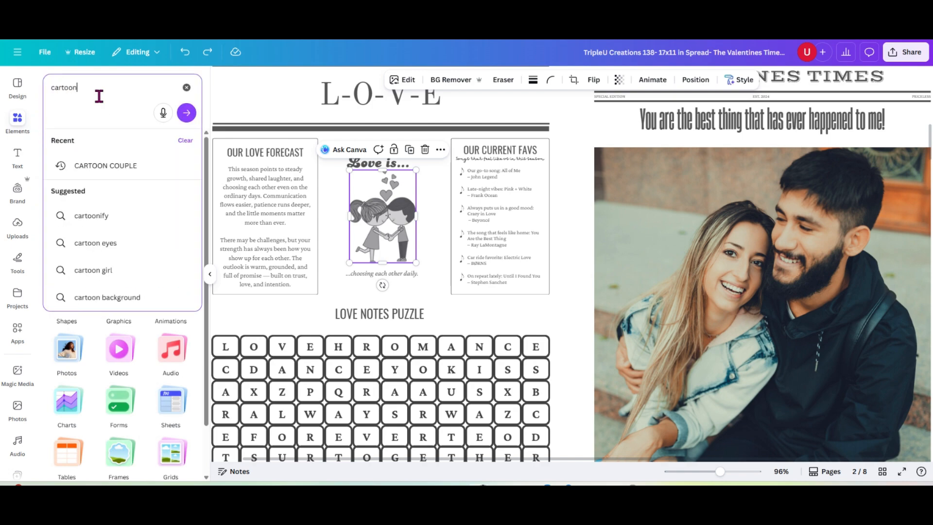
pyautogui.write(' oupl')
pyautogui.press('BackSpace')
pyautogui.press('BackSpace')
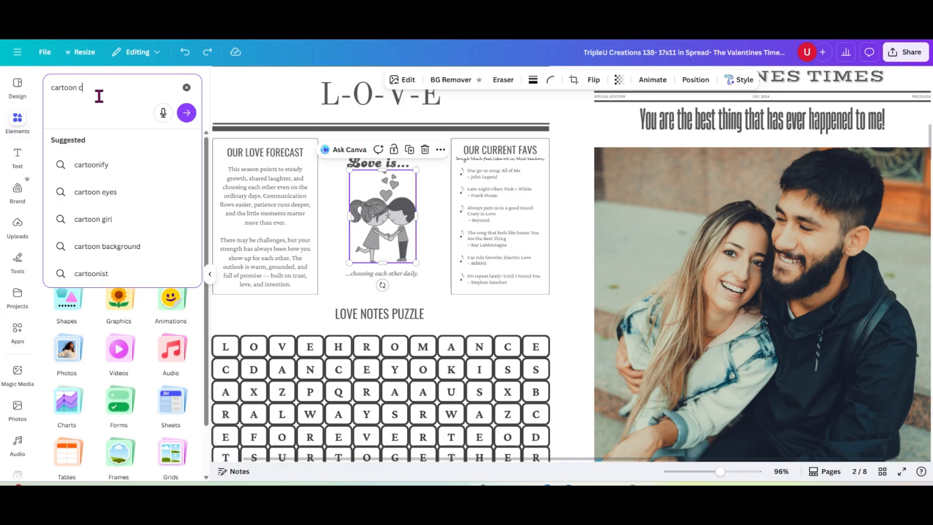
pyautogui.write('ple')
pyautogui.press('Return')
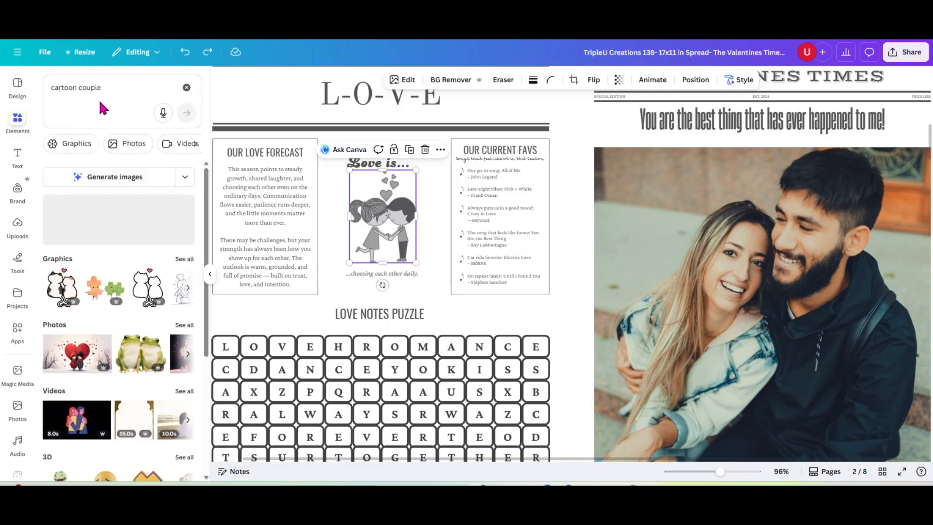
pyautogui.click(185, 259)
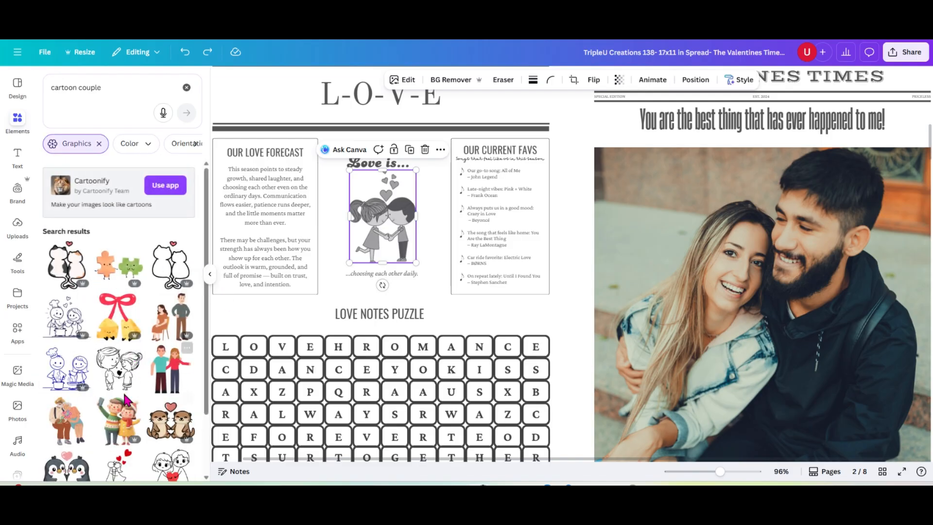
pyautogui.click(186, 88)
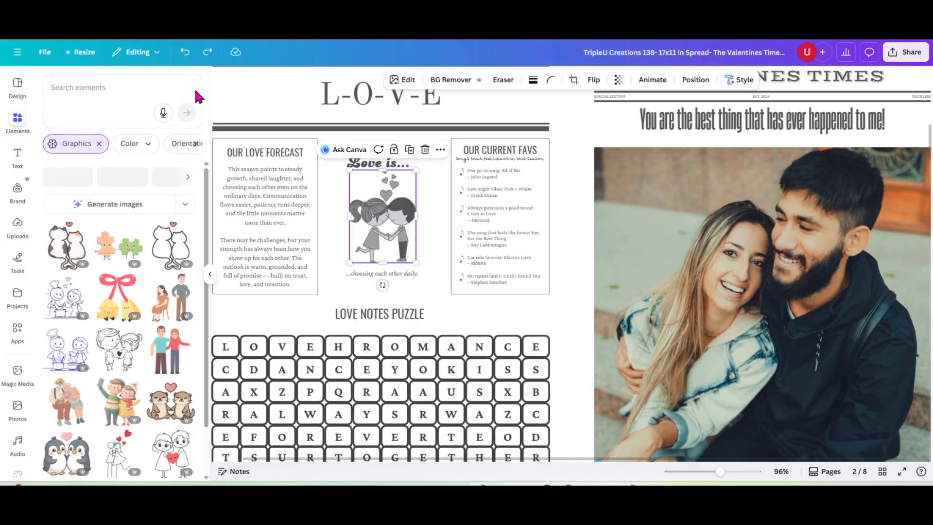
pyautogui.click(210, 276)
# Step: Inspect the first Love Notes Puzzle tile's stroke and corner settings on page 2, and open the H tile's text for editing
pyautogui.scroll(-2, 418, 254)
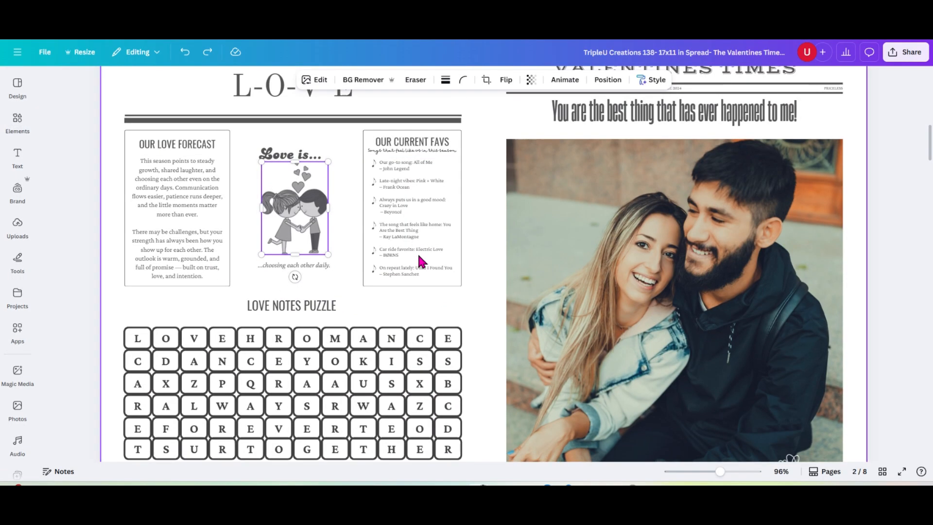
pyautogui.scroll(2, 418, 252)
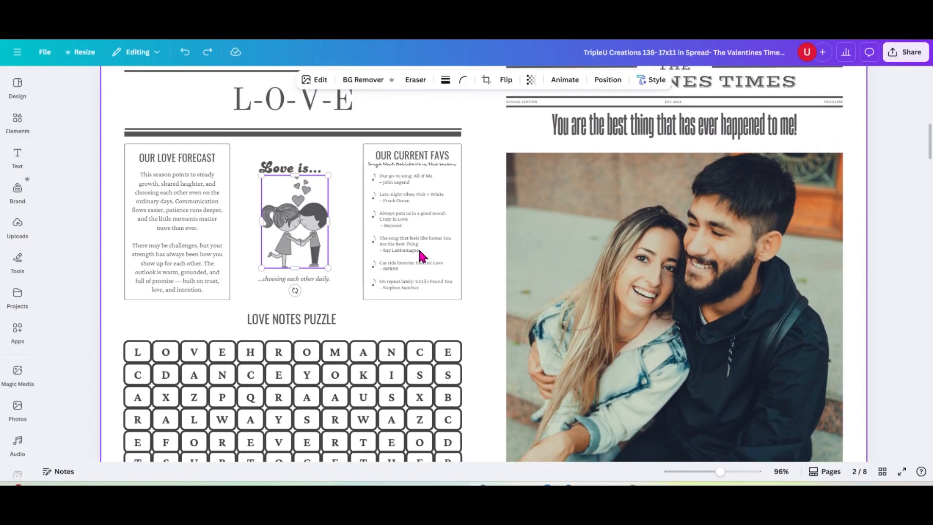
pyautogui.scroll(-4, 419, 251)
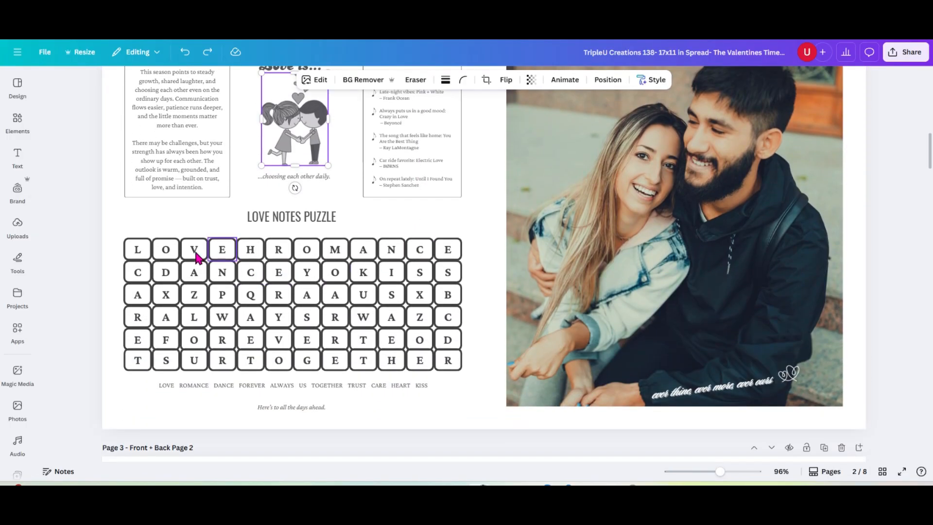
pyautogui.click(130, 247)
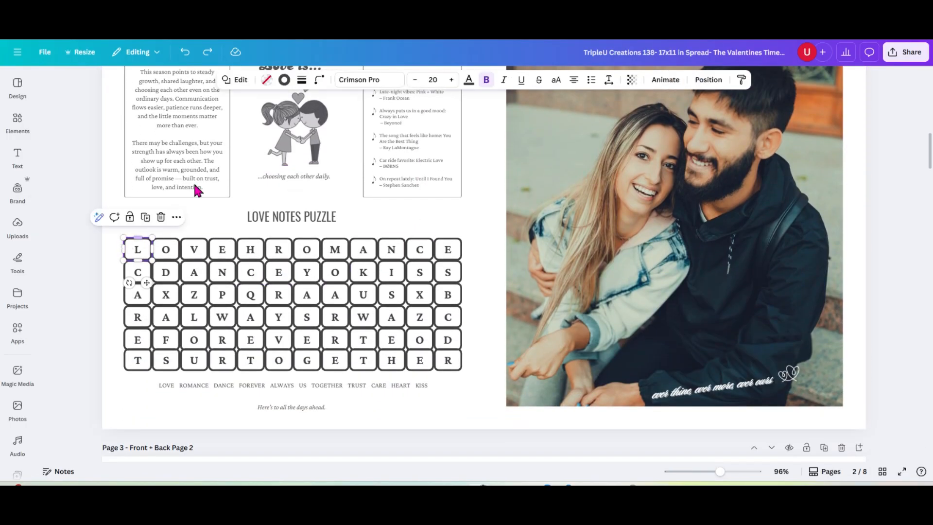
pyautogui.click(301, 80)
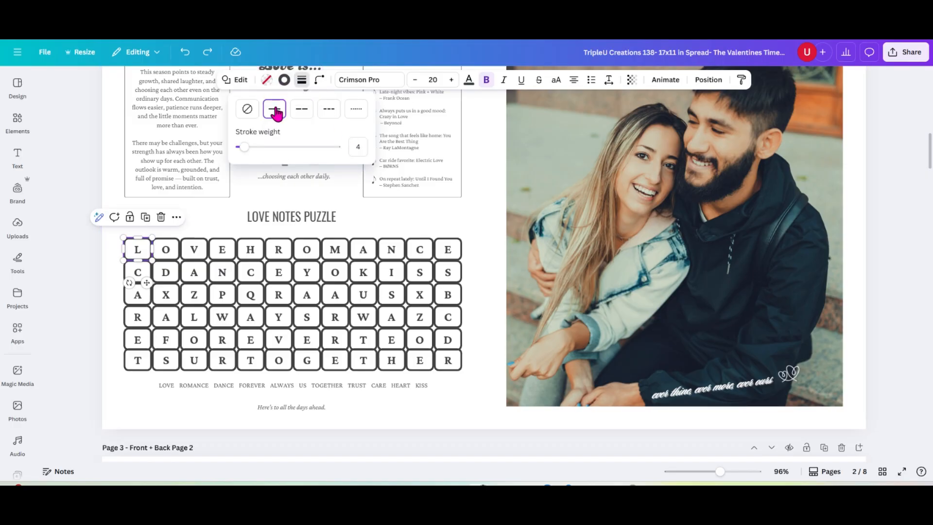
pyautogui.click(320, 80)
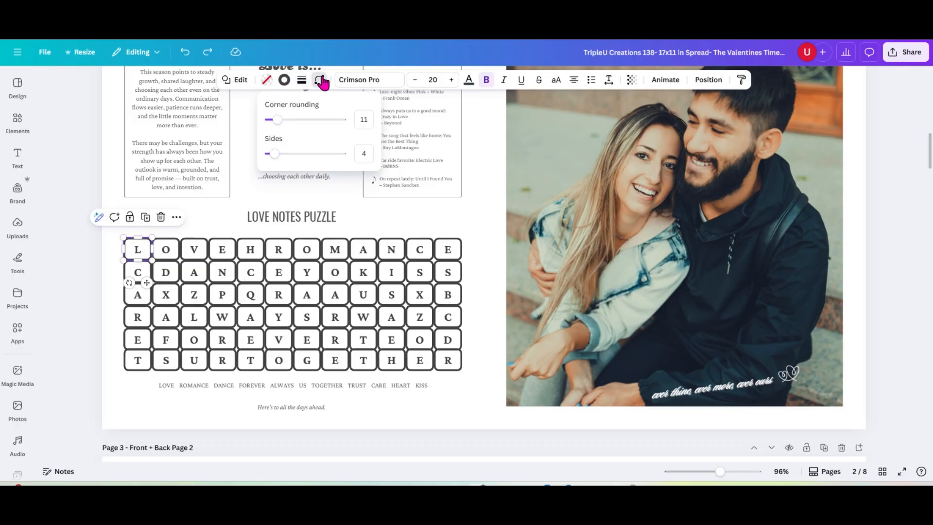
pyautogui.doubleClick(251, 252)
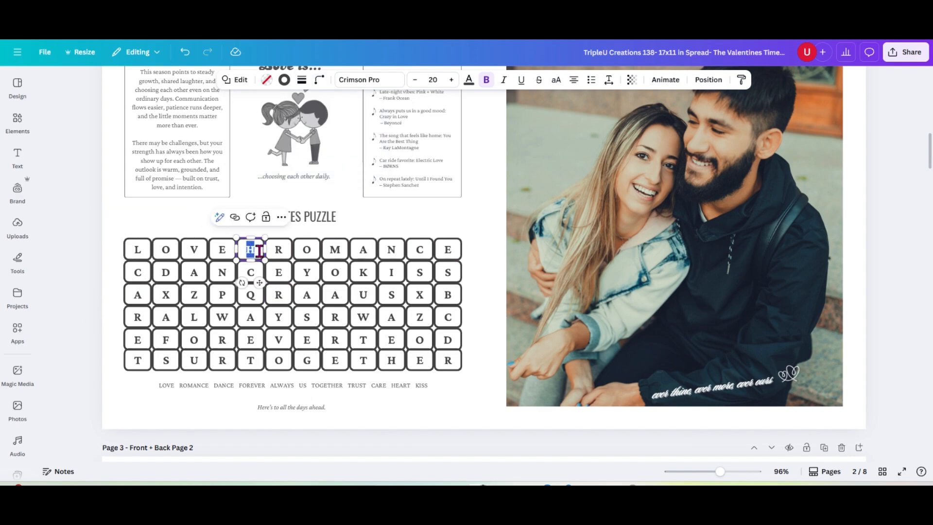
pyautogui.click(259, 251)
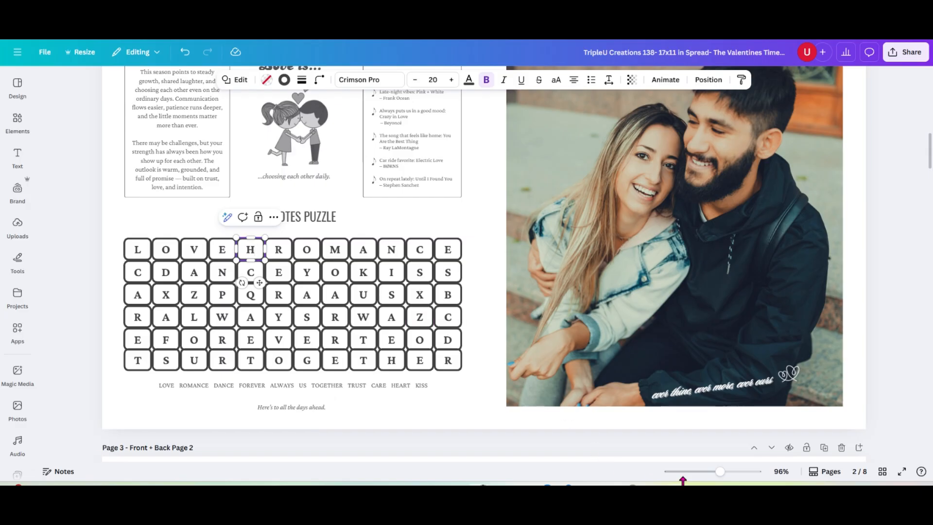
# Step: Review page 2's finished spread and page 3's alternate front cover, including its masthead, love message headline and photo frame
pyautogui.moveTo(718, 472); pyautogui.dragTo(711, 473)
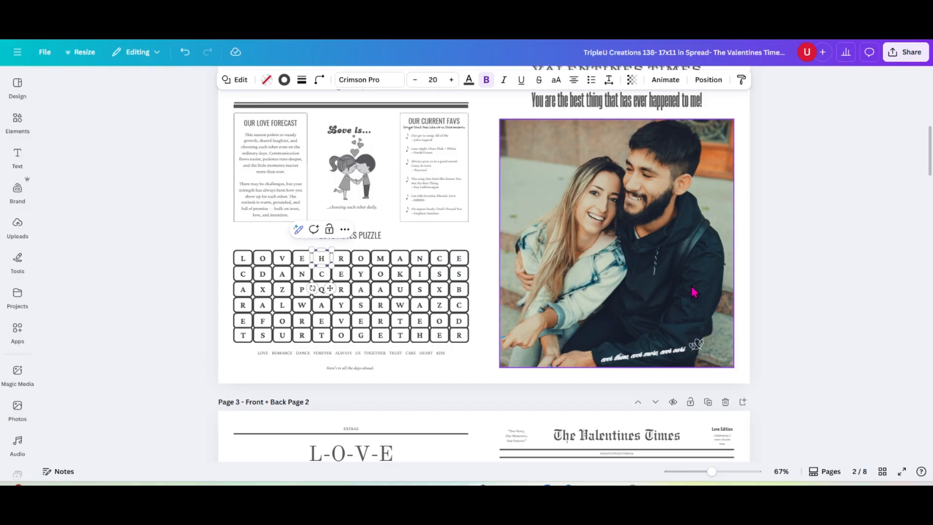
pyautogui.scroll(2, 695, 291)
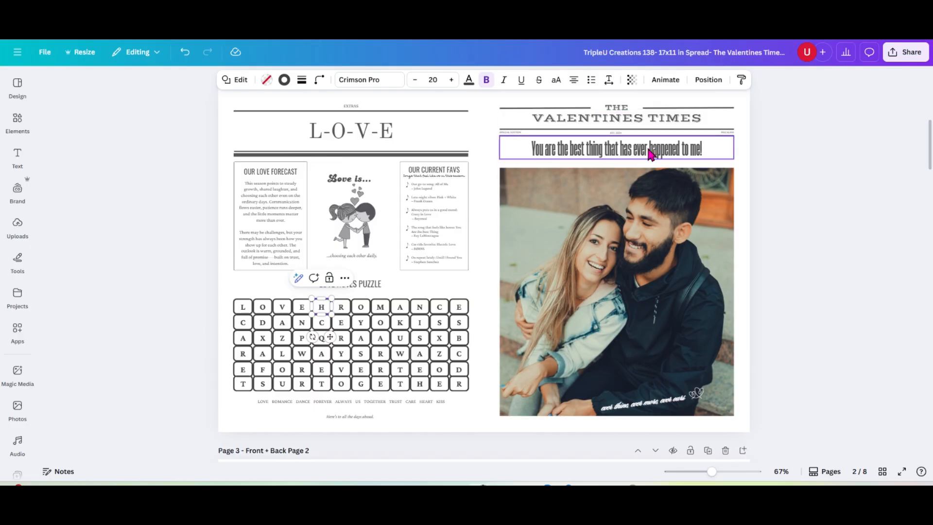
pyautogui.scroll(-7, 752, 400)
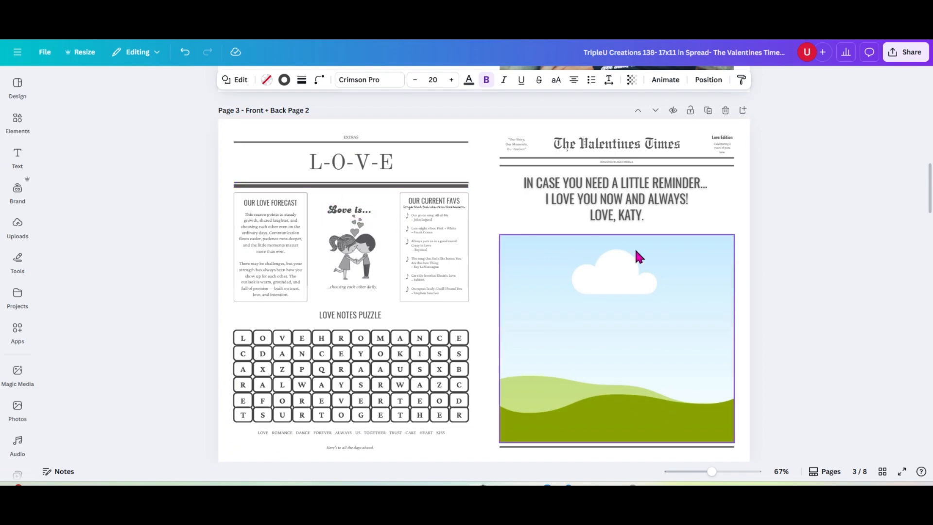
pyautogui.scroll(-1, 760, 207)
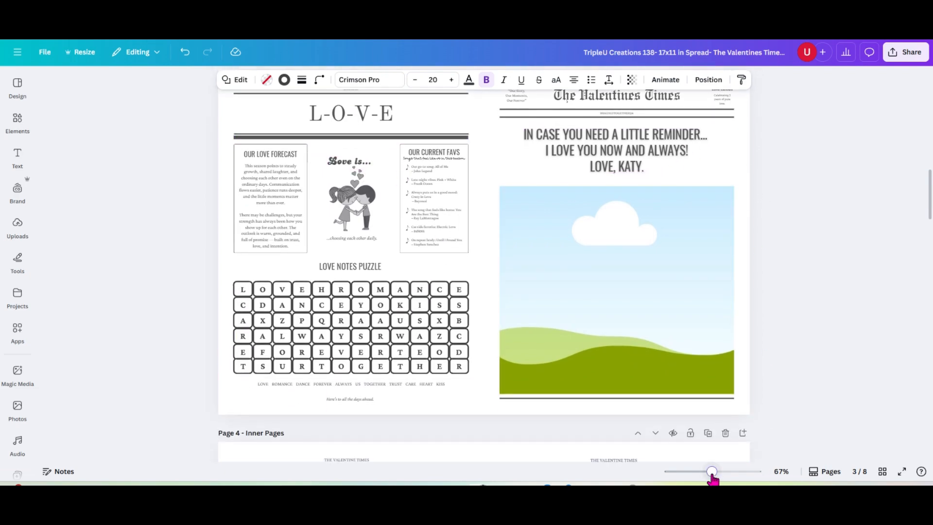
pyautogui.moveTo(711, 471); pyautogui.dragTo(838, 460)
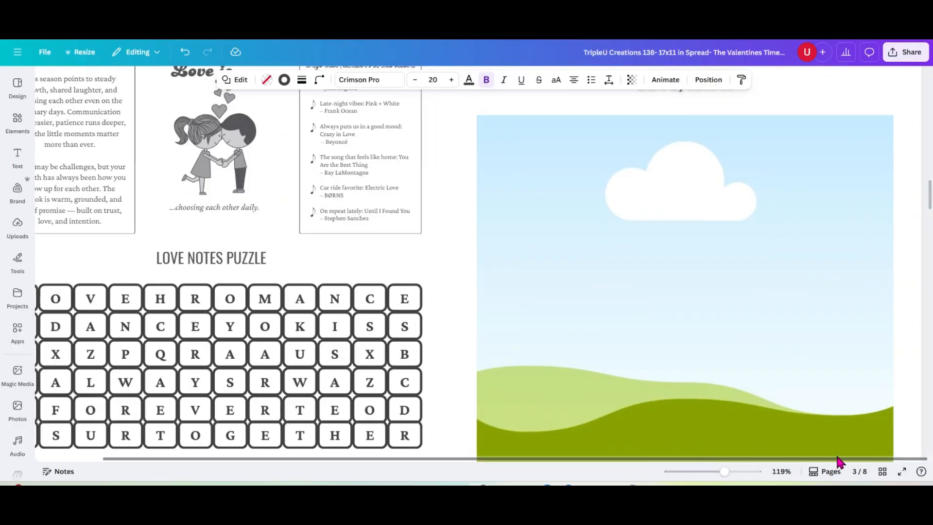
pyautogui.scroll(5, 850, 415)
pyautogui.scroll(-2, 849, 411)
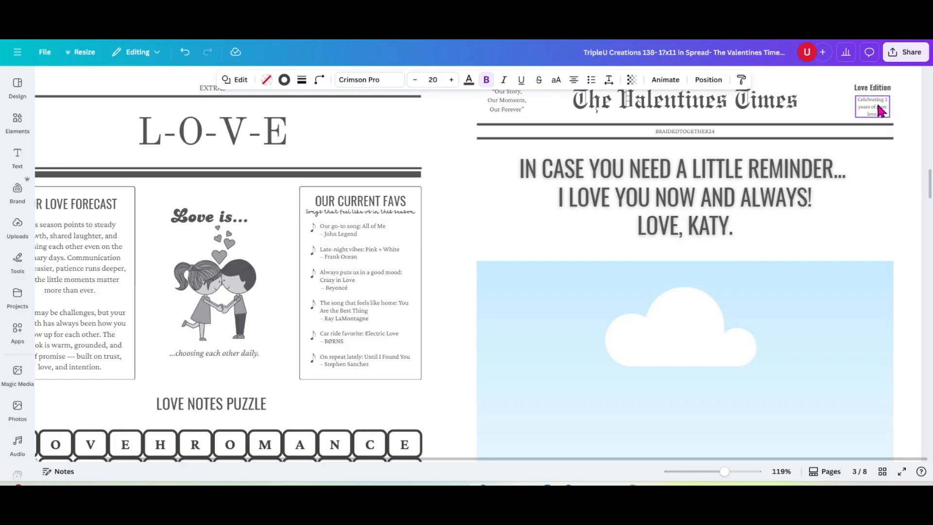
pyautogui.moveTo(724, 471); pyautogui.dragTo(708, 472)
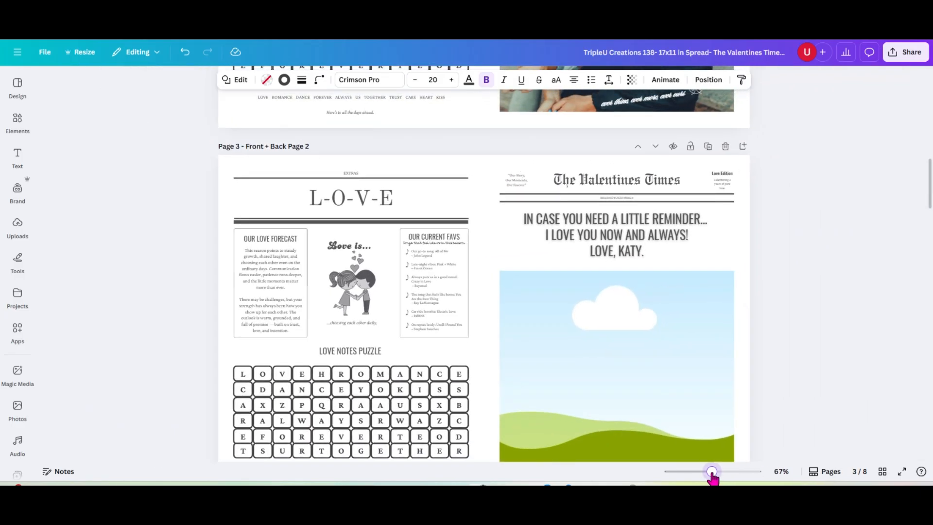
# Step: Fill page 3's empty front cover frame with the recently used photo of the couple riding piggyback on the beach
pyautogui.click(15, 124)
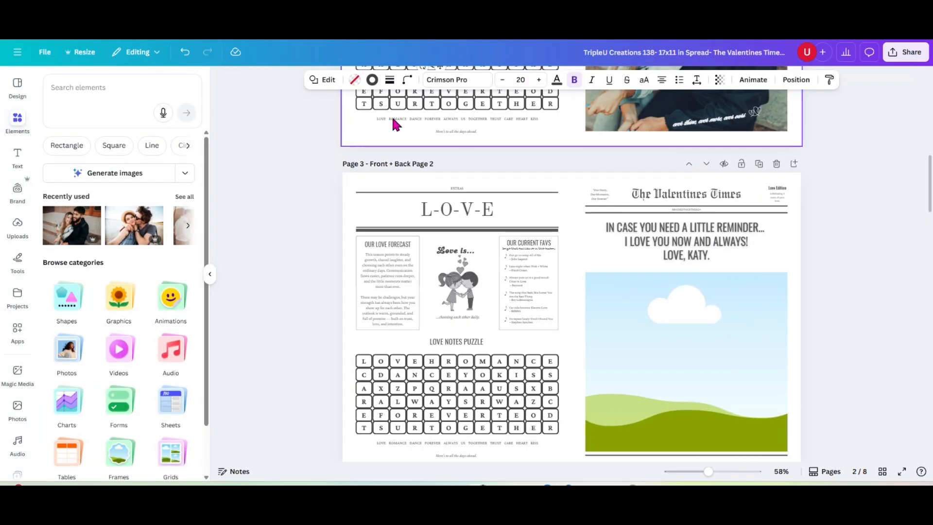
pyautogui.click(181, 199)
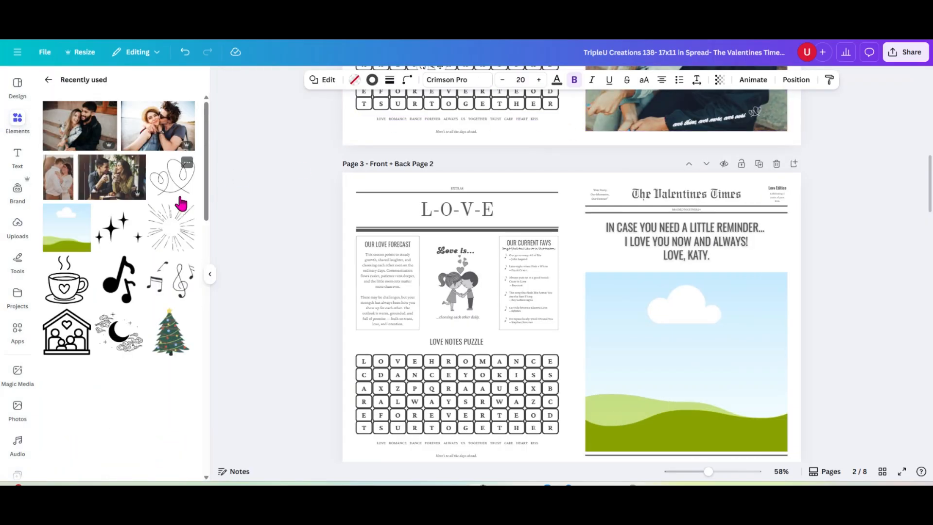
pyautogui.scroll(-5, 152, 290)
pyautogui.scroll(-1, 152, 290)
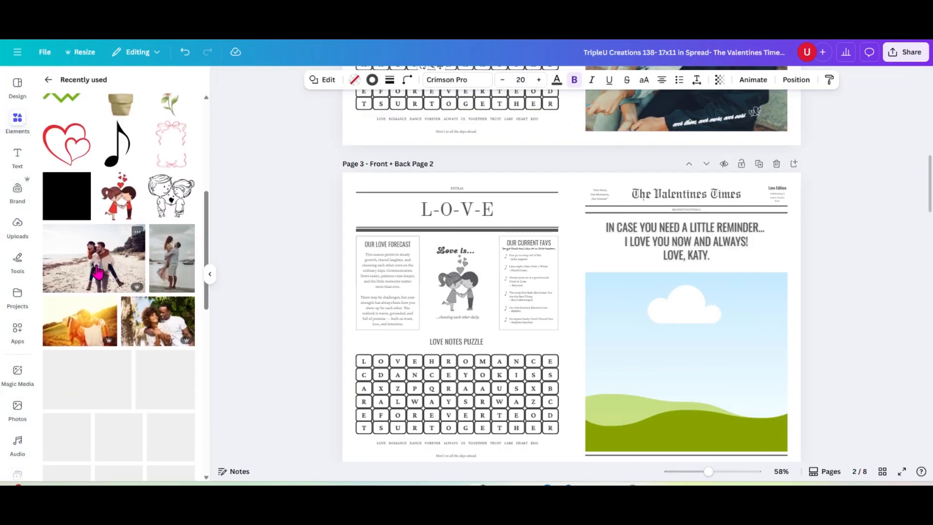
pyautogui.moveTo(131, 262); pyautogui.dragTo(647, 327)
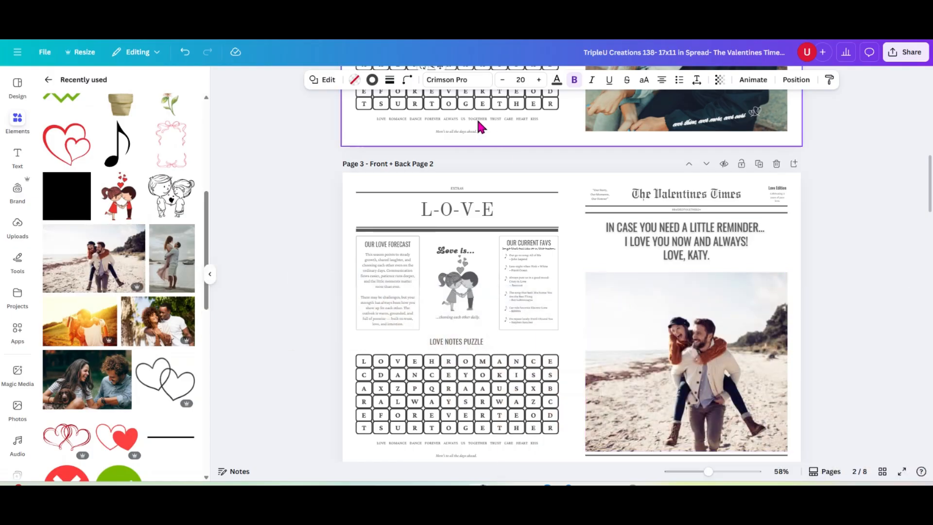
# Step: Apply the Oceanic filter to the beach couple photo on page 3's front cover
pyautogui.click(653, 352)
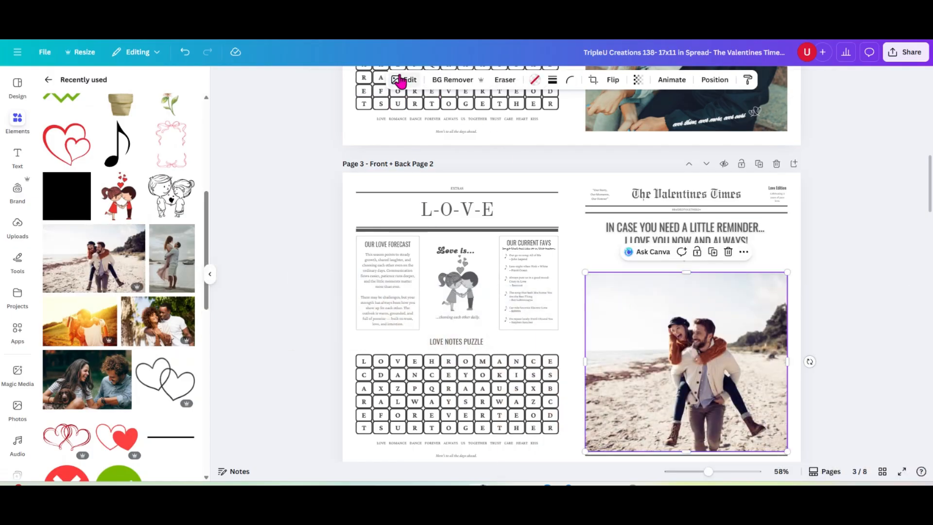
pyautogui.click(403, 79)
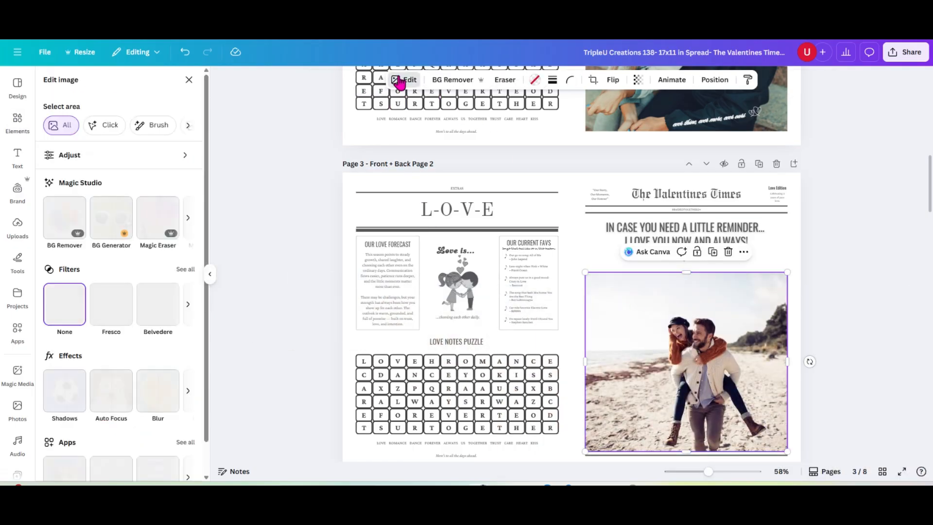
pyautogui.click(184, 272)
pyautogui.scroll(-9, 154, 302)
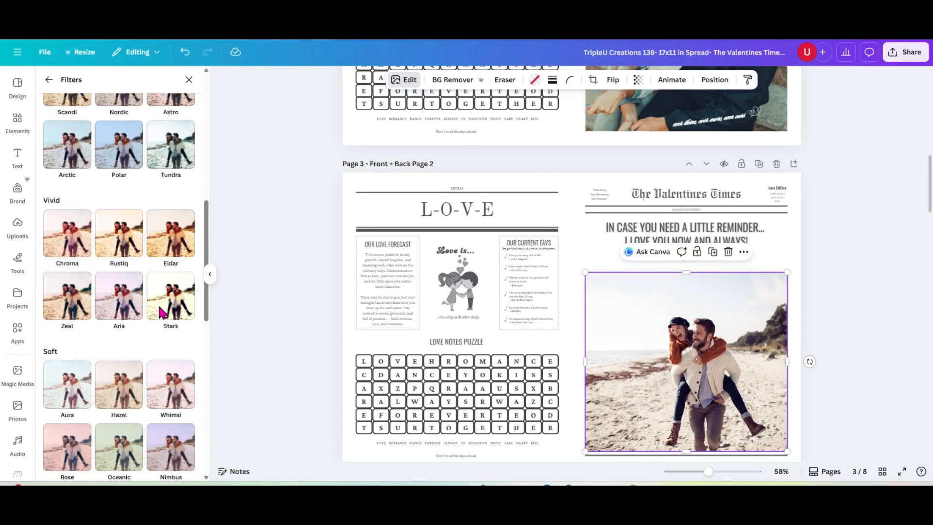
pyautogui.scroll(-3, 161, 310)
pyautogui.click(138, 312)
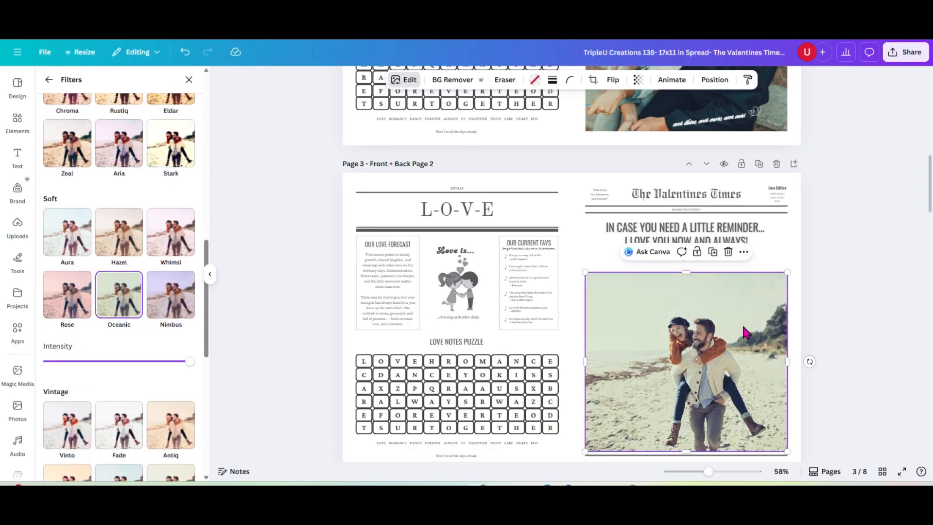
pyautogui.press('Escape')
pyautogui.press('Escape')
# Step: Fill page 4's How it started frame with the coffee couple photo and the How it's going frame with the cheek-kiss photo
pyautogui.scroll(-5, 844, 312)
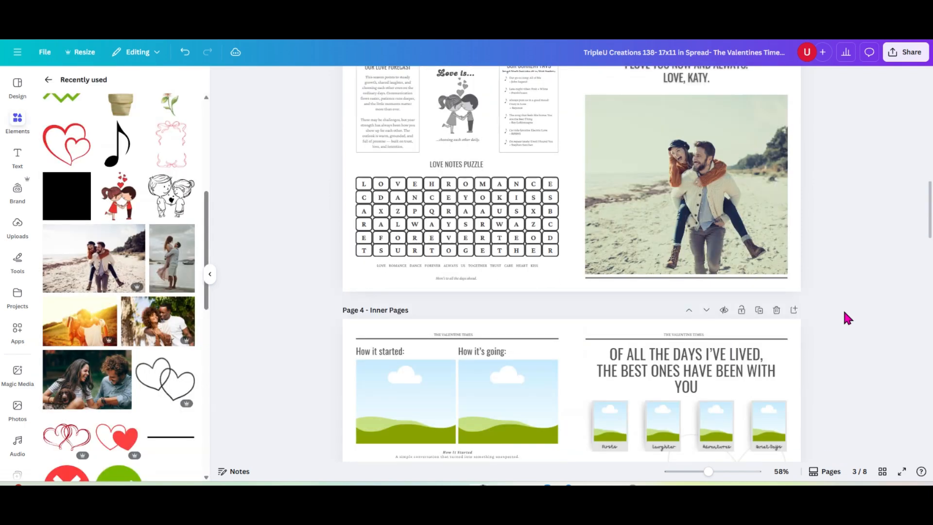
pyautogui.scroll(-4, 847, 318)
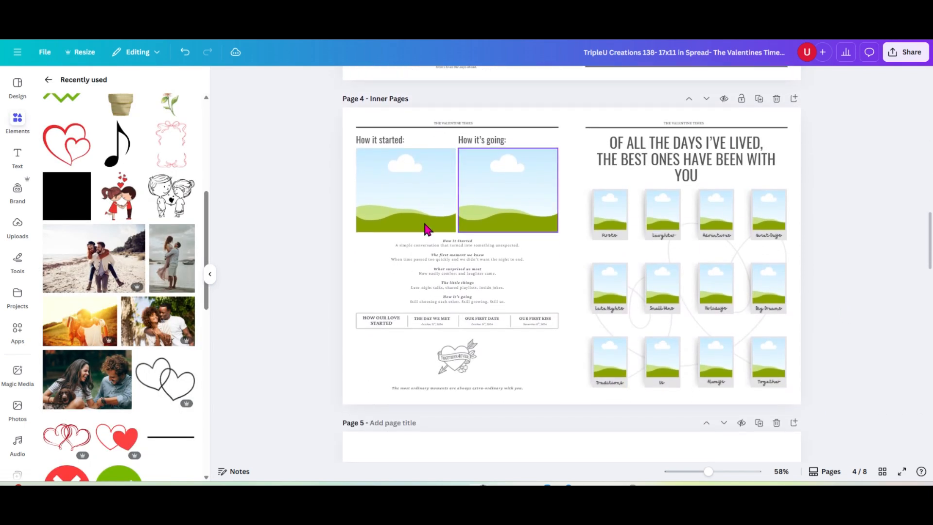
pyautogui.scroll(6, 97, 188)
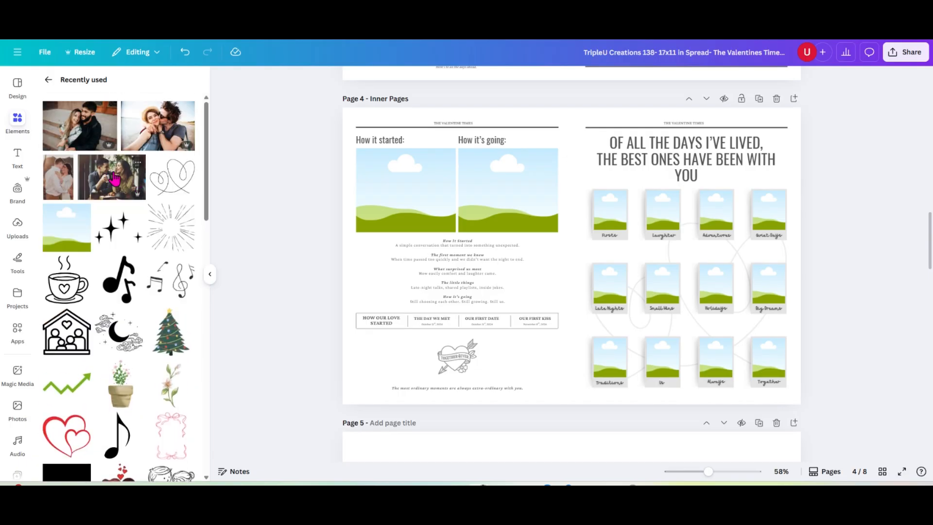
pyautogui.moveTo(113, 178); pyautogui.dragTo(381, 179)
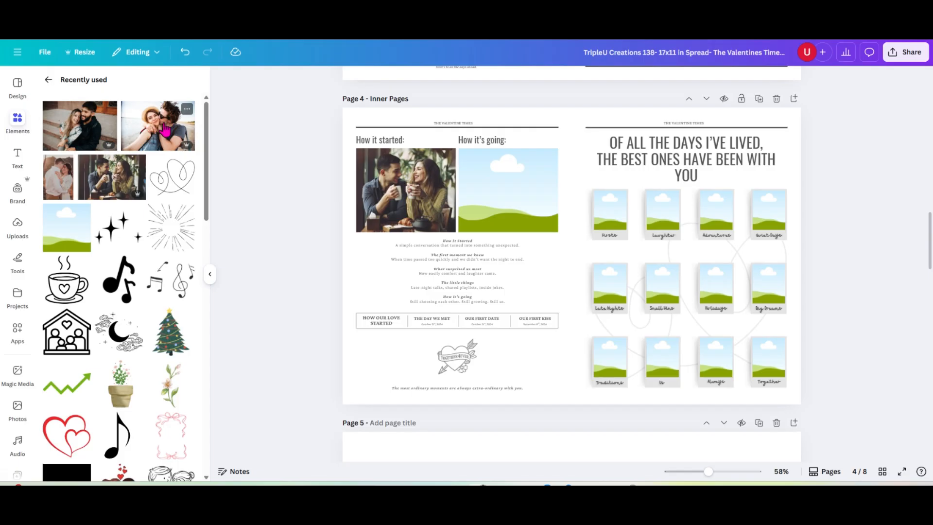
pyautogui.moveTo(166, 129); pyautogui.dragTo(476, 178)
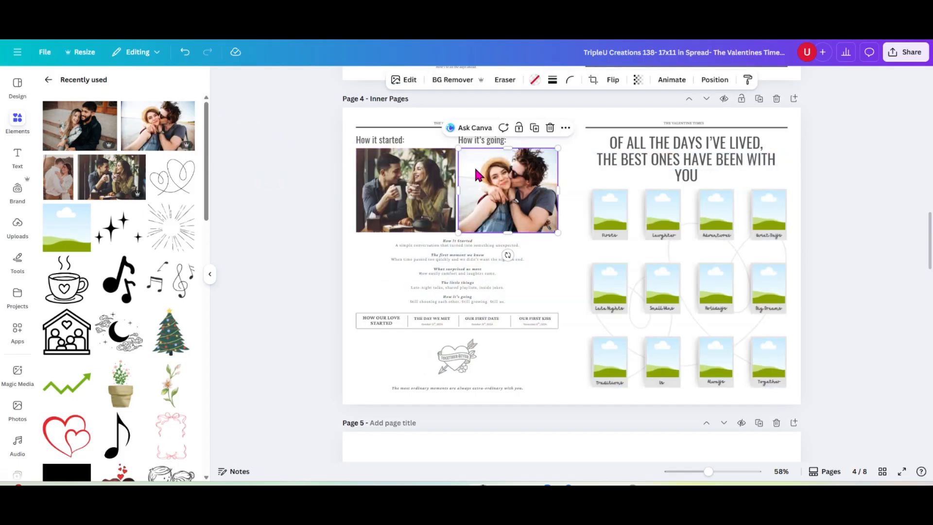
# Step: Apply the Oceanic filter to both the How it's going and How it started photos on page 4
pyautogui.click(409, 81)
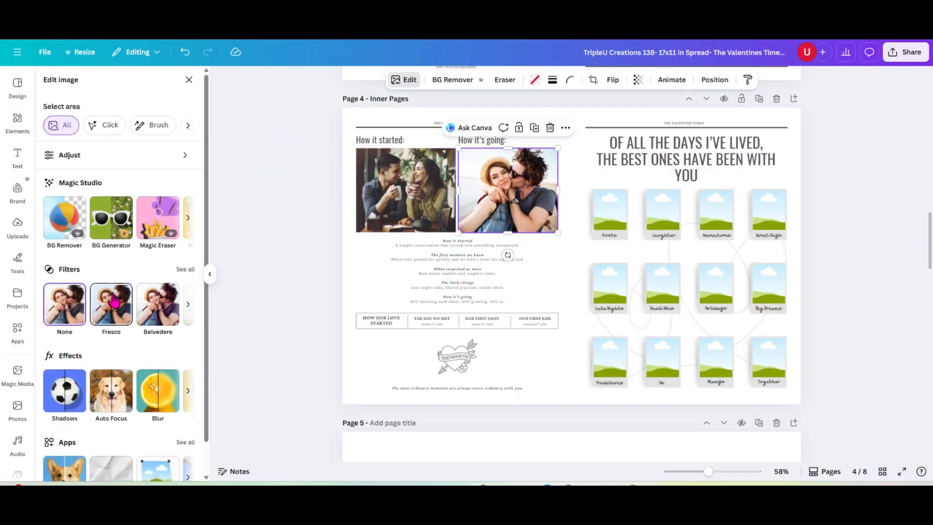
pyautogui.click(182, 272)
pyautogui.scroll(-10, 179, 282)
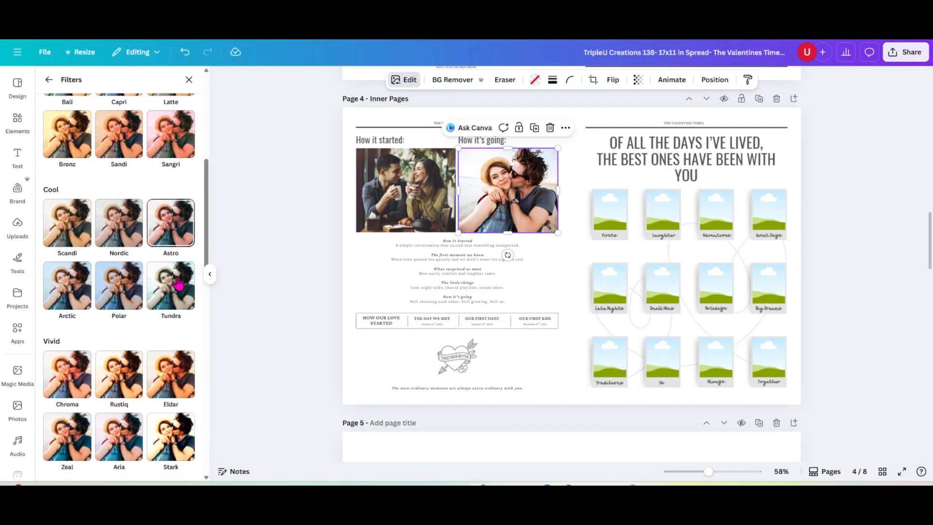
pyautogui.scroll(-1, 176, 287)
pyautogui.click(160, 209)
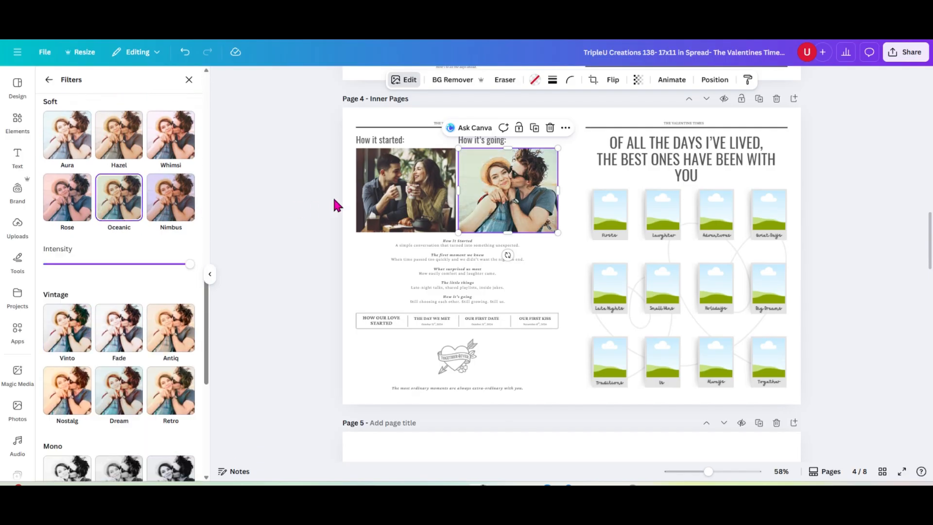
pyautogui.click(384, 204)
pyautogui.click(117, 206)
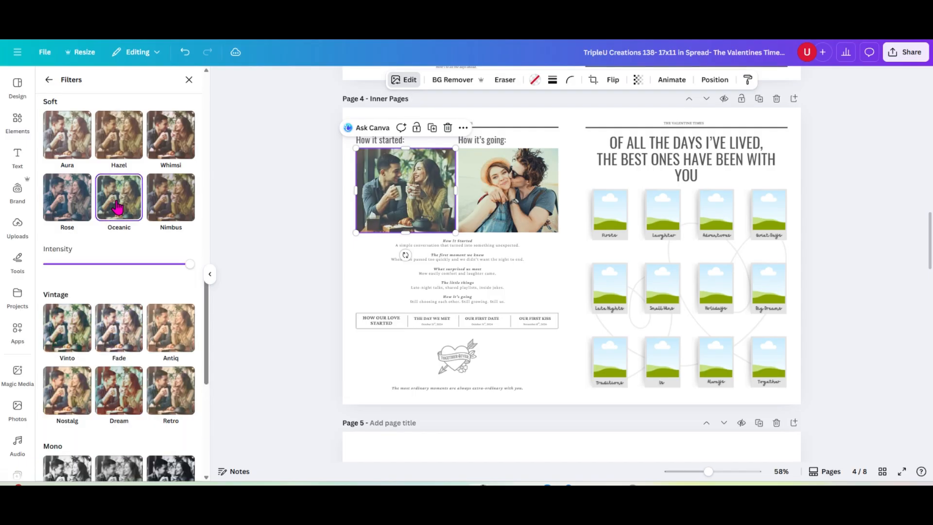
pyautogui.click(371, 354)
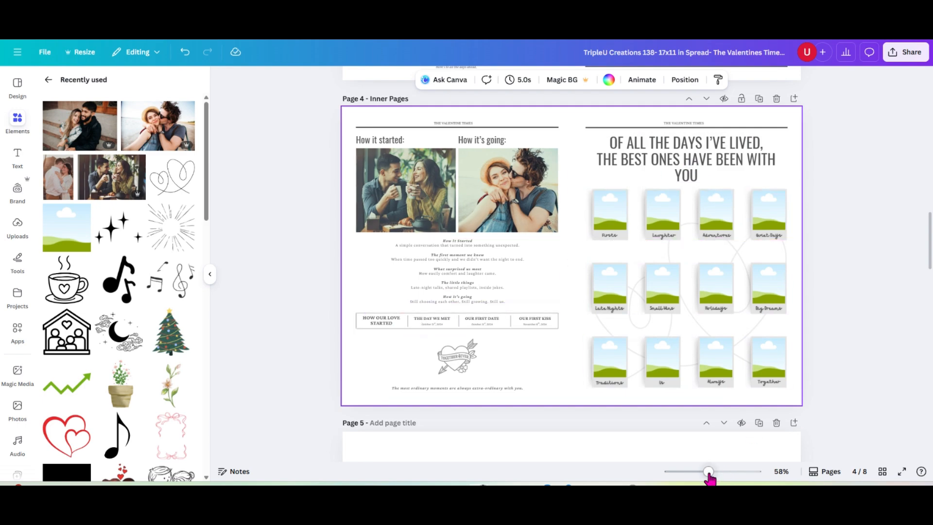
pyautogui.moveTo(708, 471); pyautogui.dragTo(711, 471)
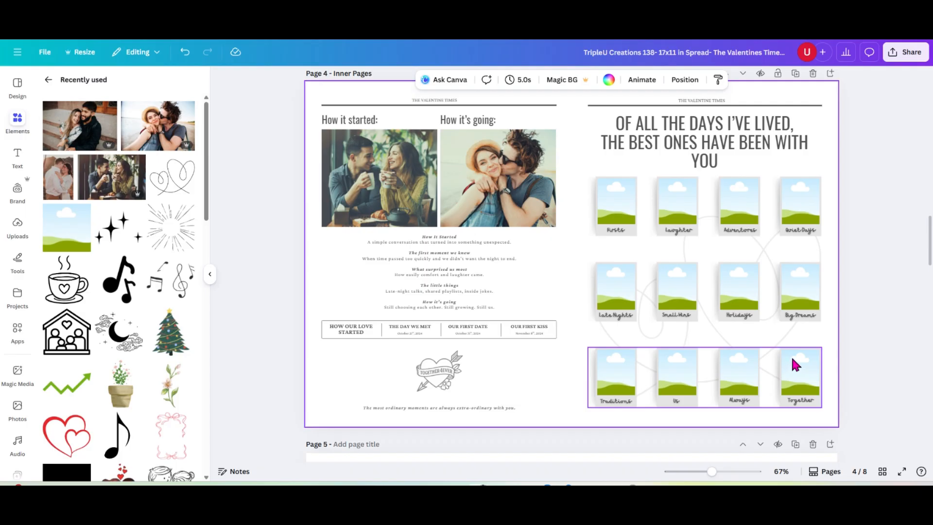
pyautogui.scroll(-3, 790, 359)
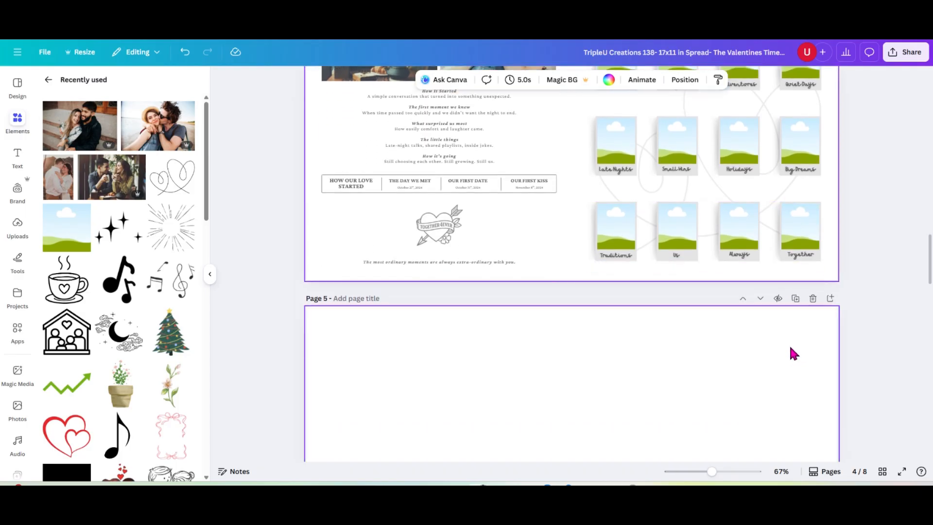
# Step: Review the filled photo frames on the page 4 inner spread and the page 3 front and back spread
pyautogui.scroll(4, 781, 334)
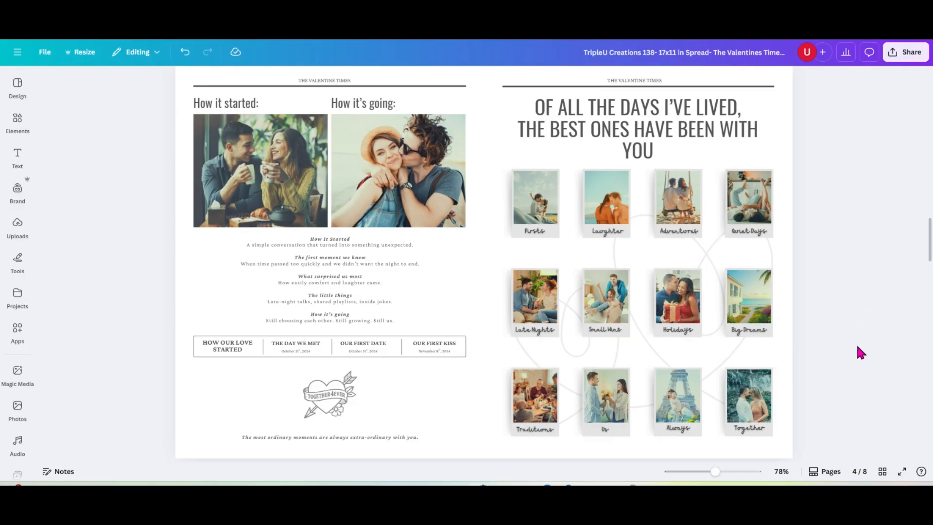
pyautogui.scroll(-2, 806, 387)
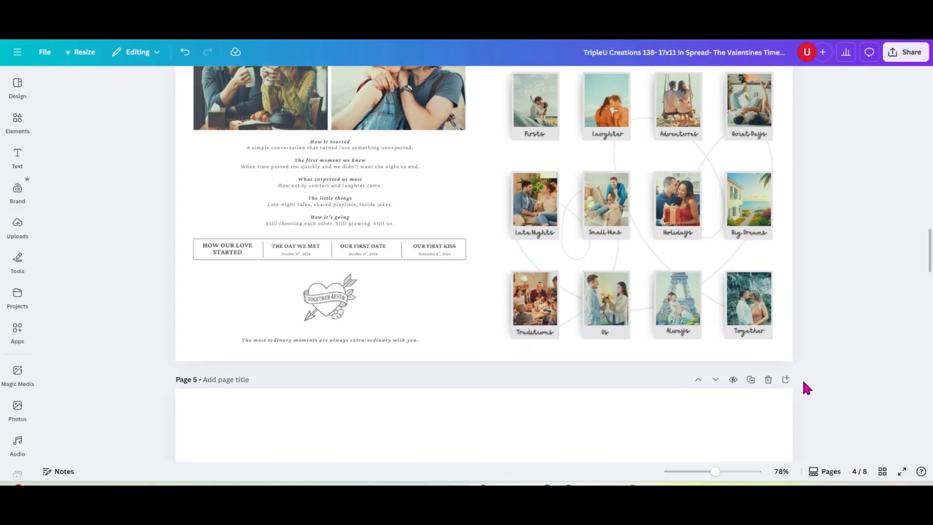
pyautogui.scroll(6, 804, 384)
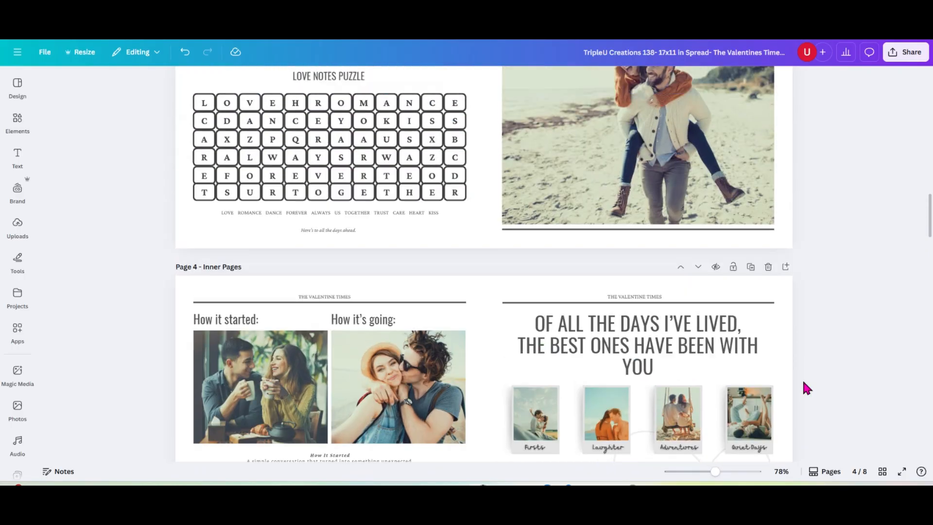
pyautogui.scroll(5, 803, 383)
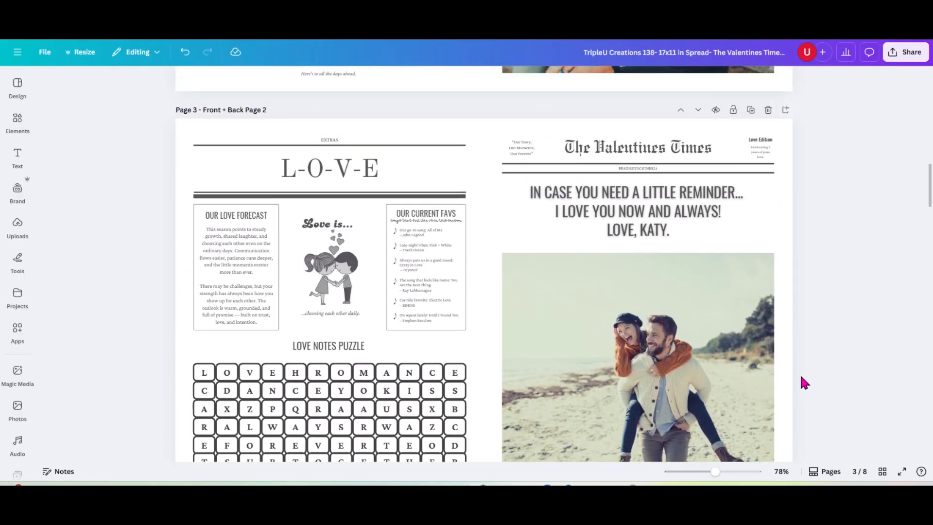
pyautogui.scroll(-2, 802, 382)
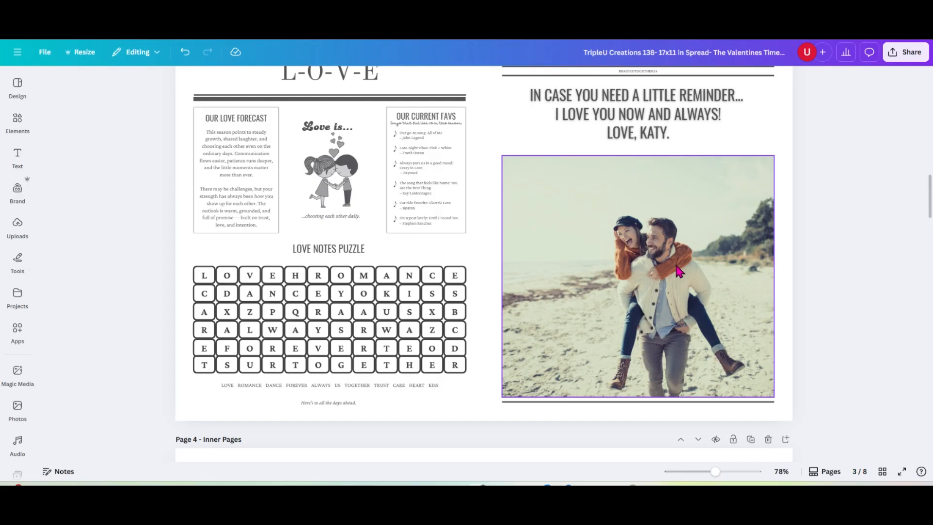
pyautogui.doubleClick(677, 266)
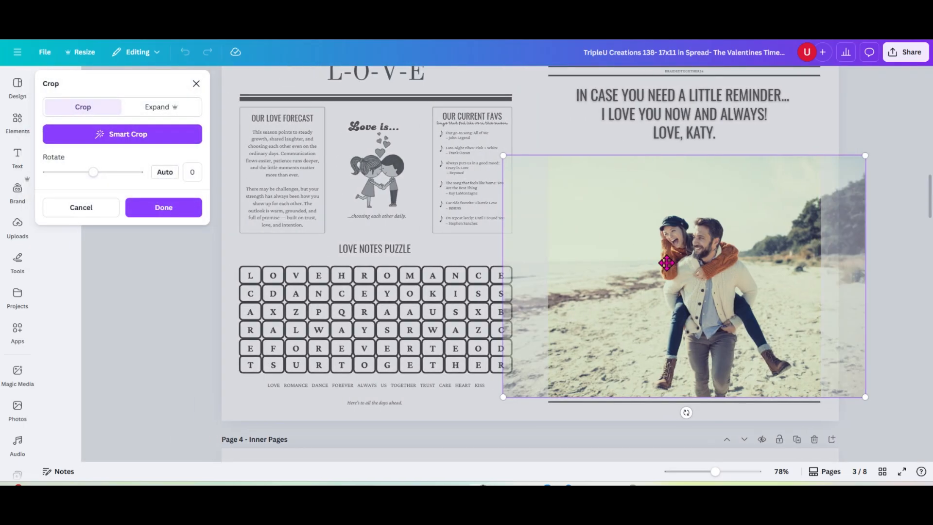
pyautogui.moveTo(676, 264); pyautogui.dragTo(604, 265)
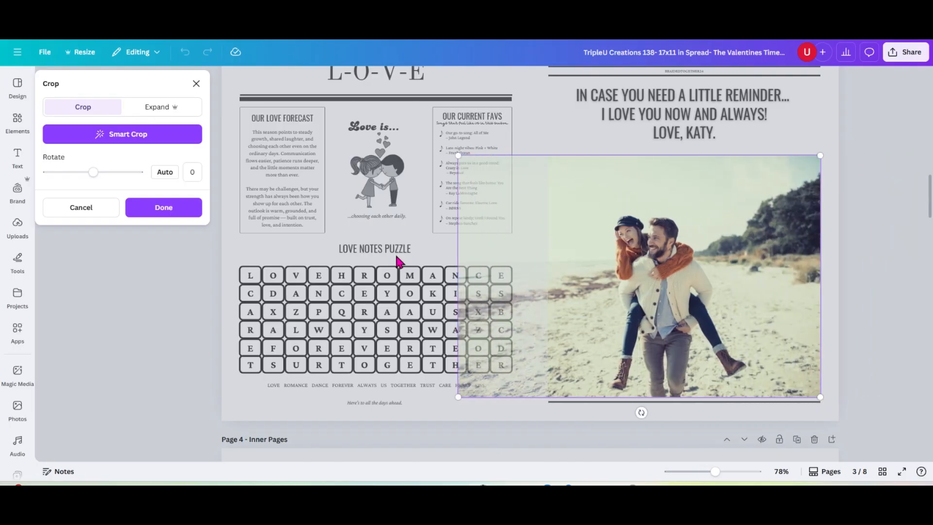
pyautogui.click(57, 208)
pyautogui.click(812, 257)
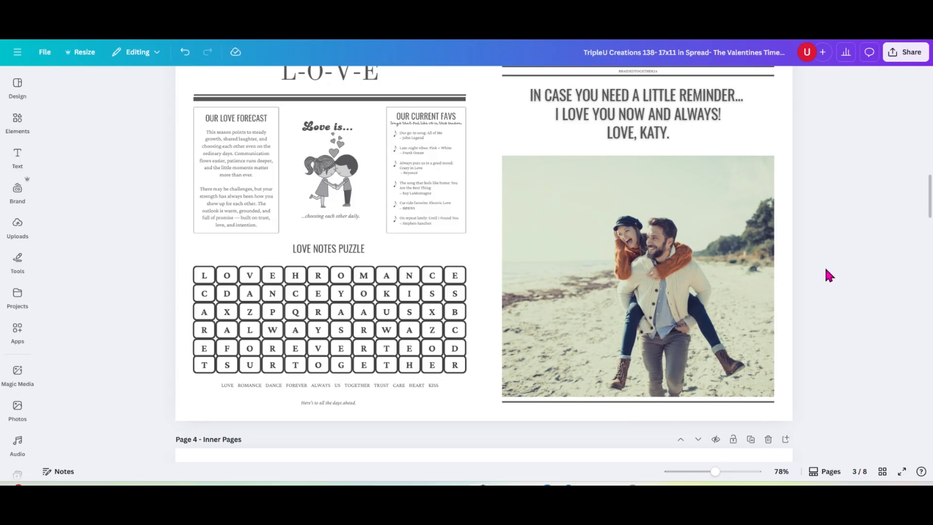
# Step: Show all pages in the grid overview and set the design's download file type to PDF Print
pyautogui.scroll(3, 829, 275)
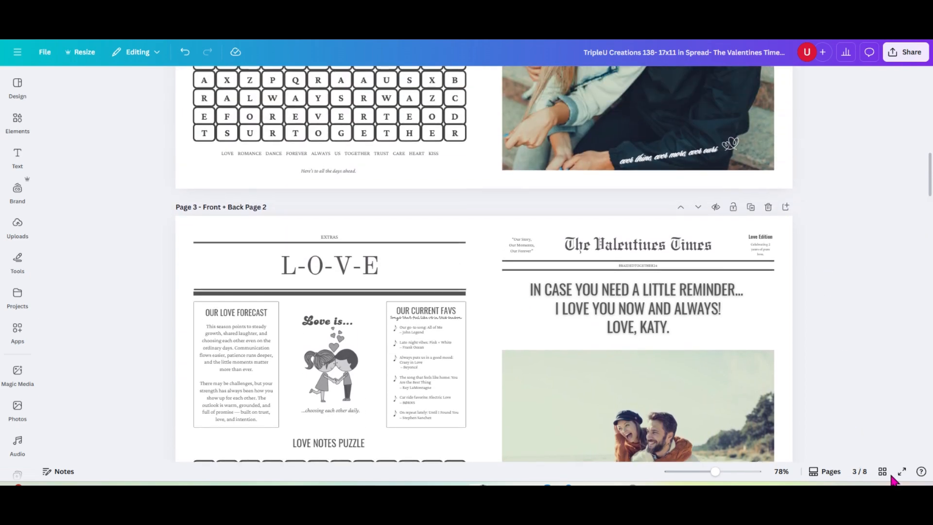
pyautogui.click(882, 472)
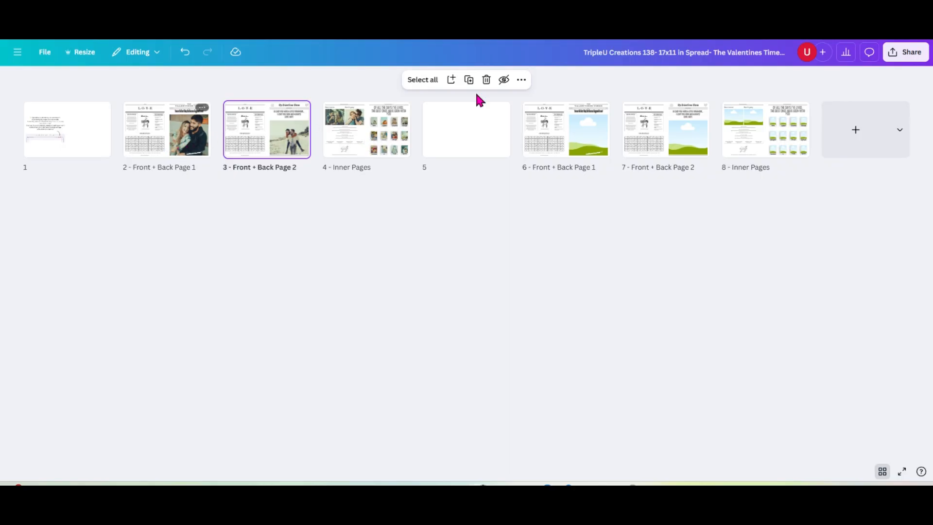
pyautogui.click(906, 52)
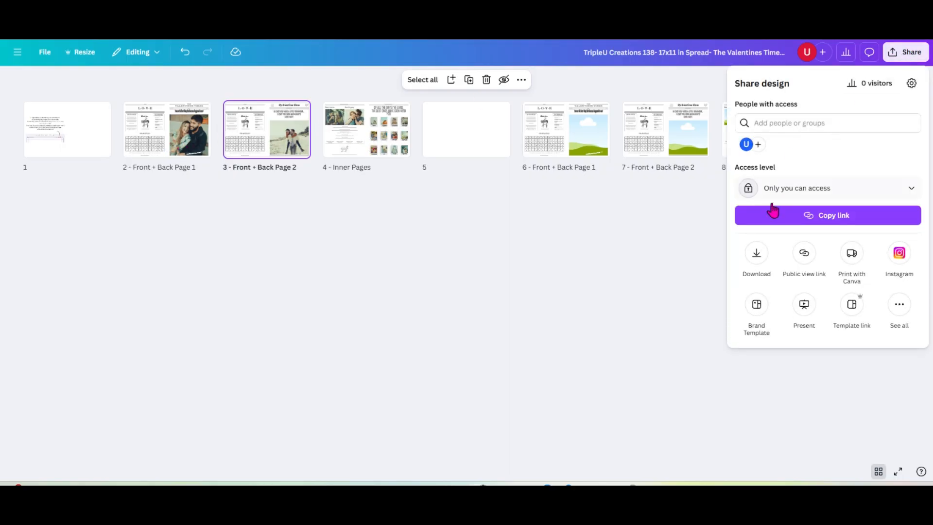
pyautogui.click(758, 255)
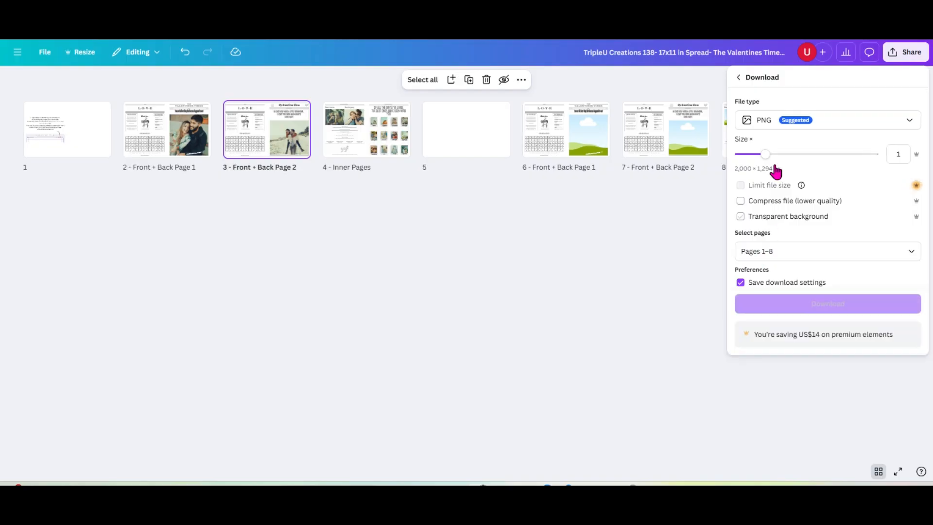
pyautogui.click(775, 121)
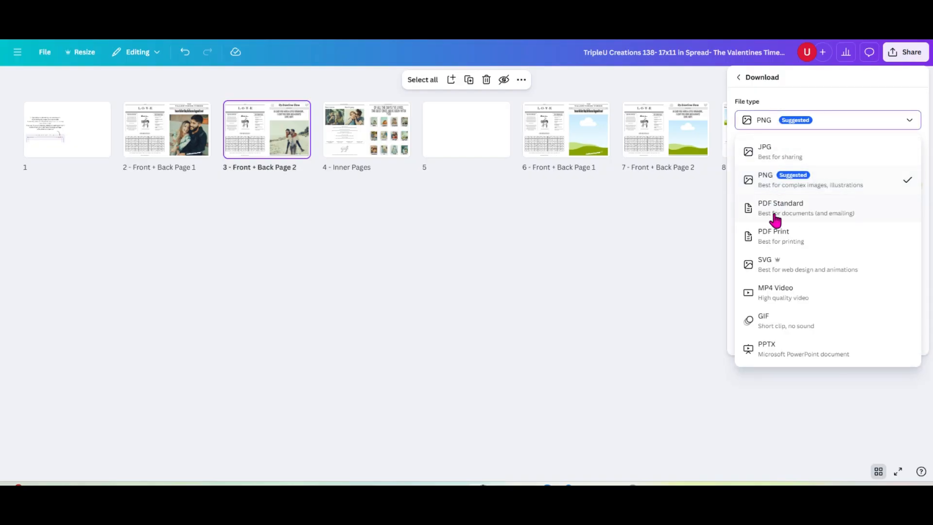
pyautogui.click(774, 238)
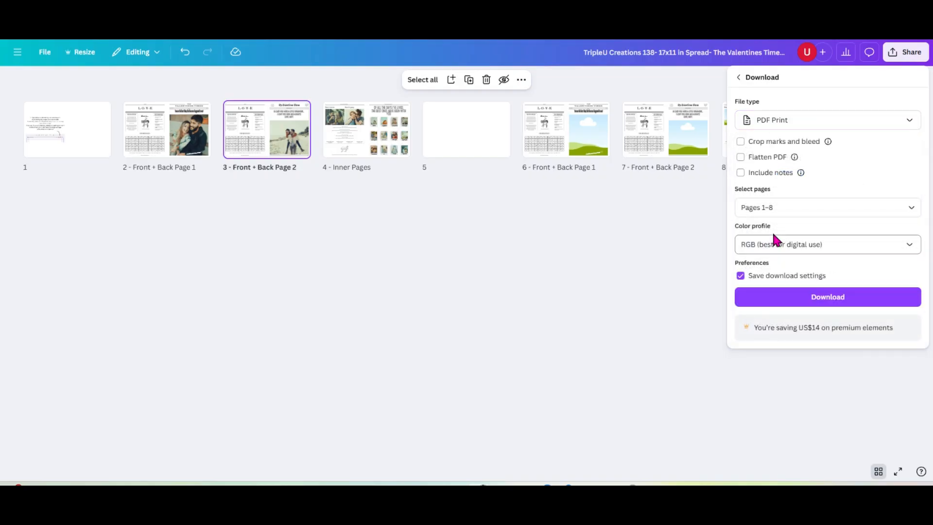
# Step: Limit the download to pages 2 and 4
pyautogui.click(779, 208)
pyautogui.press('BackSpace')
pyautogui.press('BackSpace')
pyautogui.press('BackSpace')
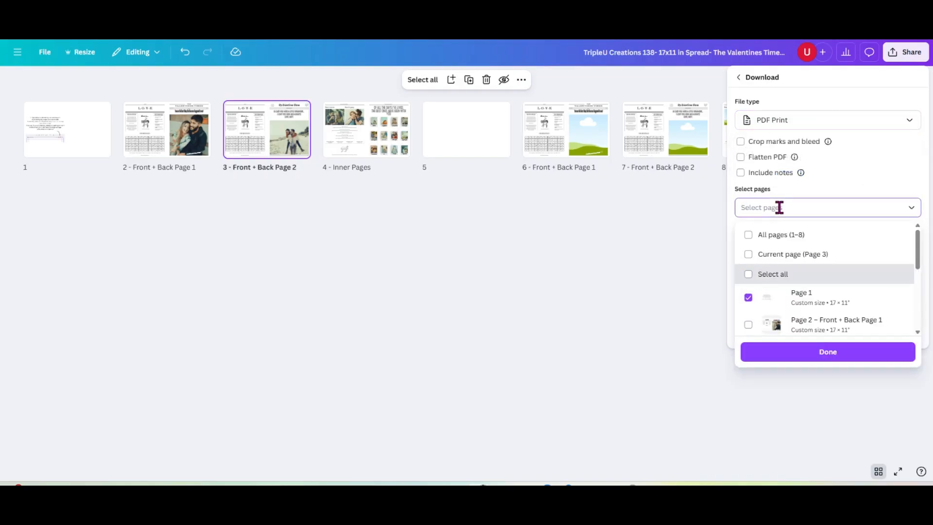
pyautogui.write('2,4')
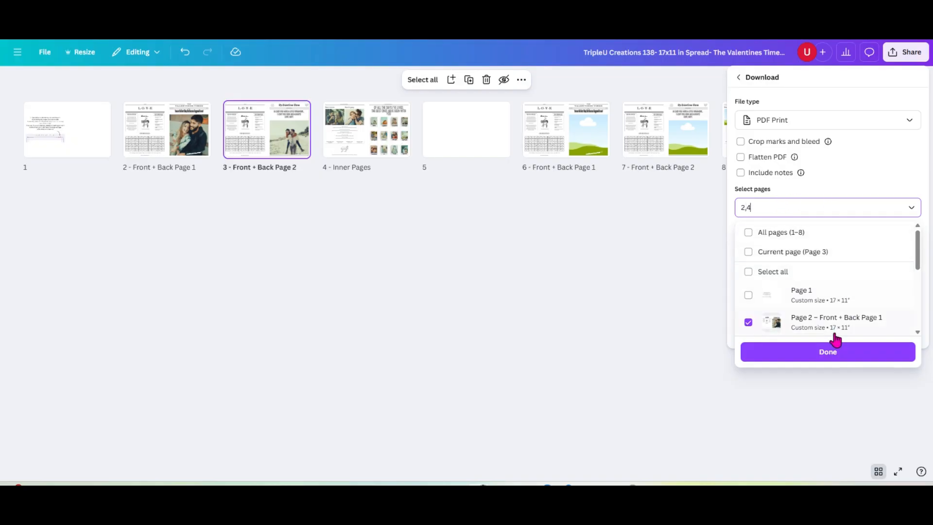
pyautogui.click(833, 353)
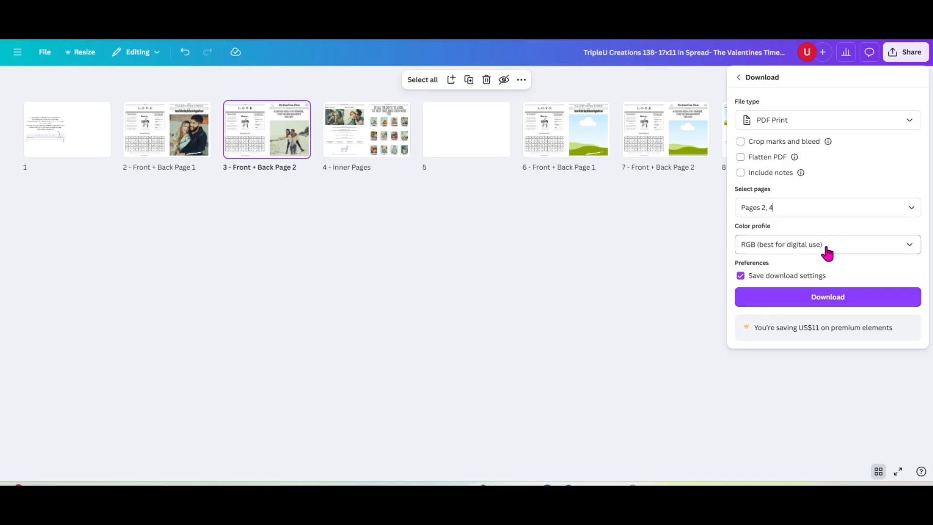
# Step: Look through the color profile options for the download and the access level options for sharing the design
pyautogui.click(826, 251)
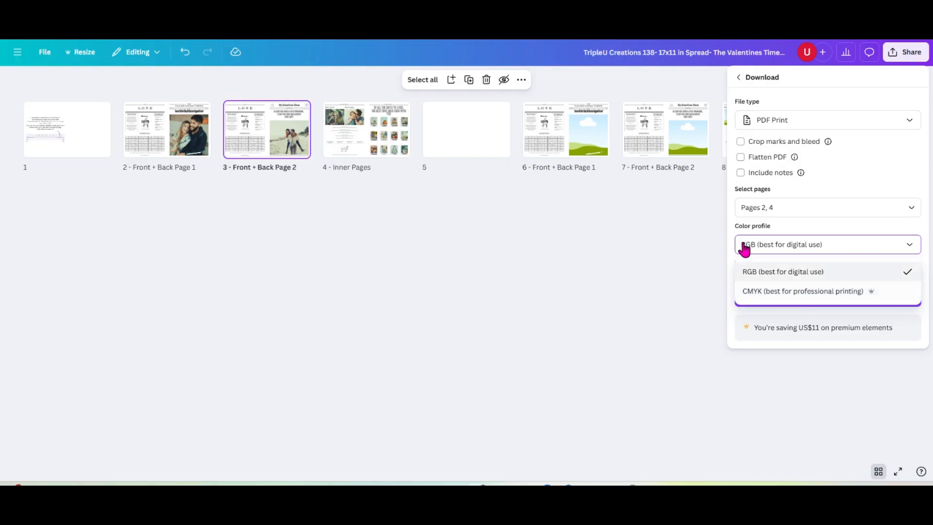
pyautogui.click(729, 199)
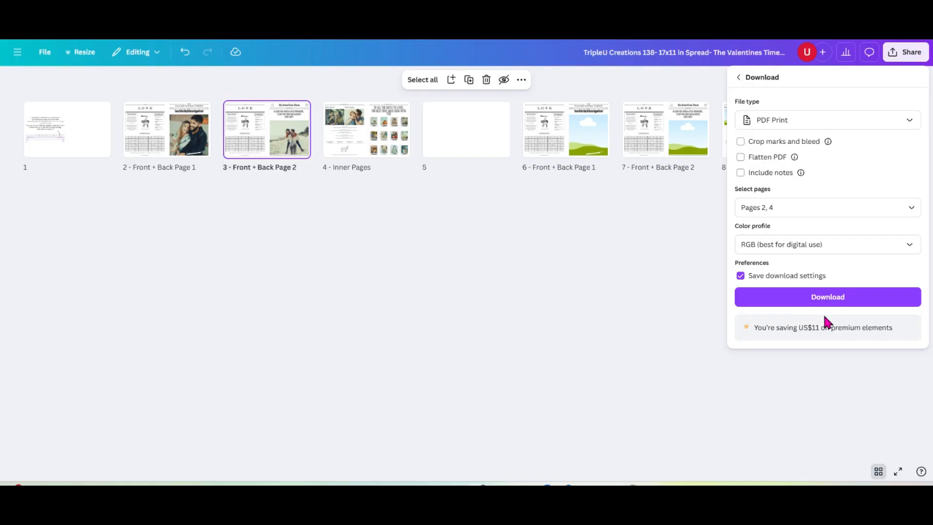
pyautogui.click(680, 278)
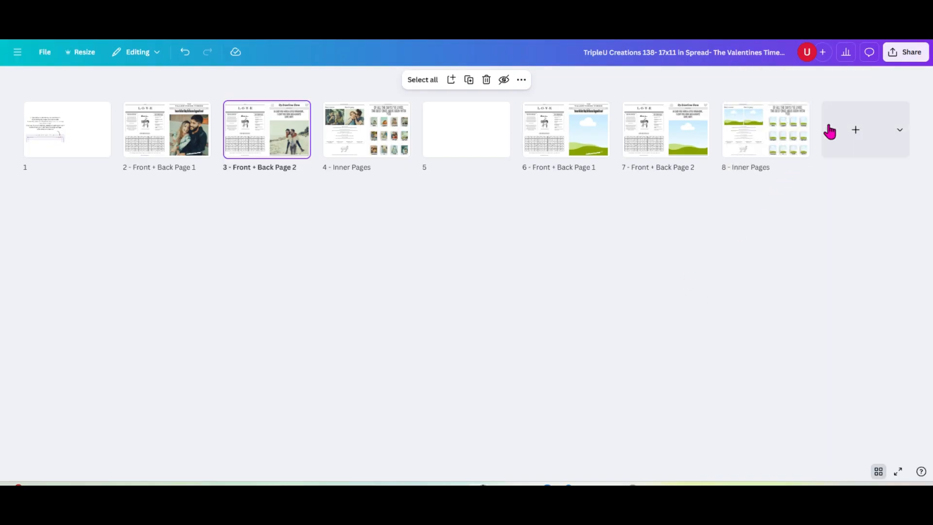
pyautogui.click(900, 54)
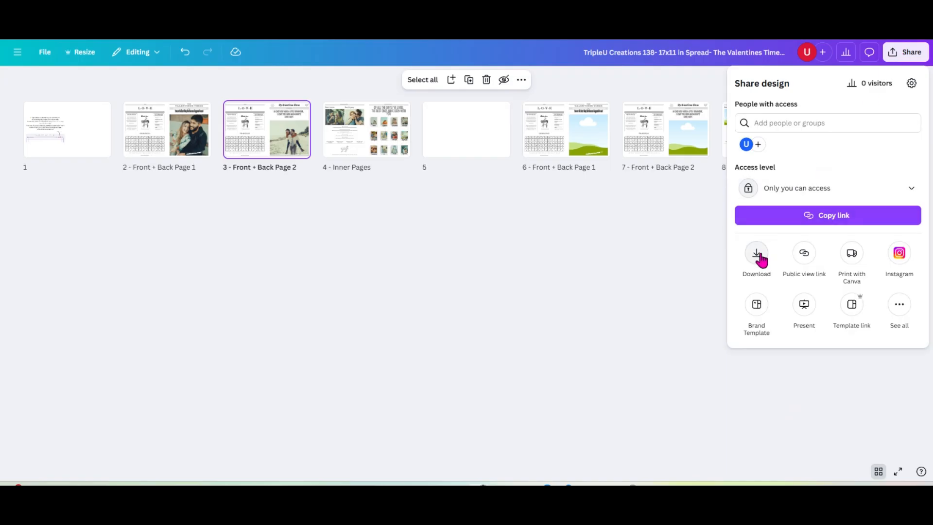
pyautogui.click(834, 189)
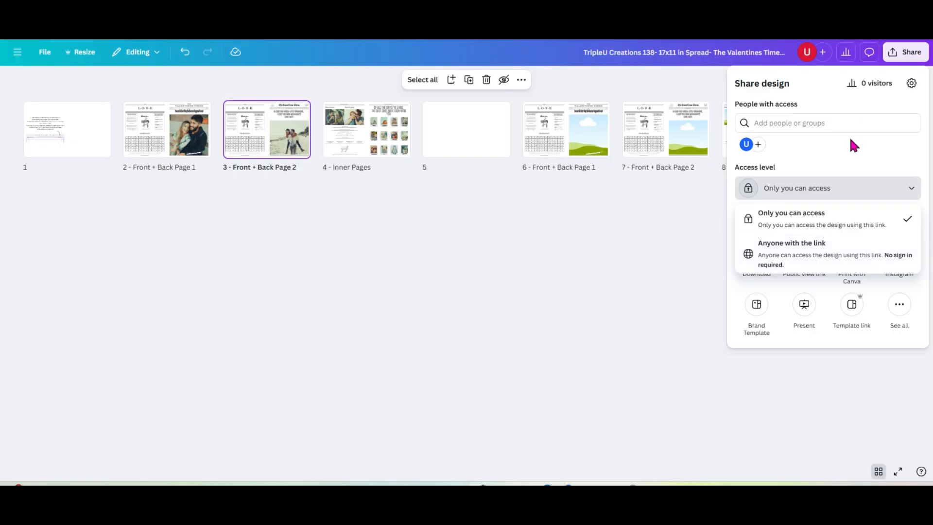
pyautogui.click(687, 272)
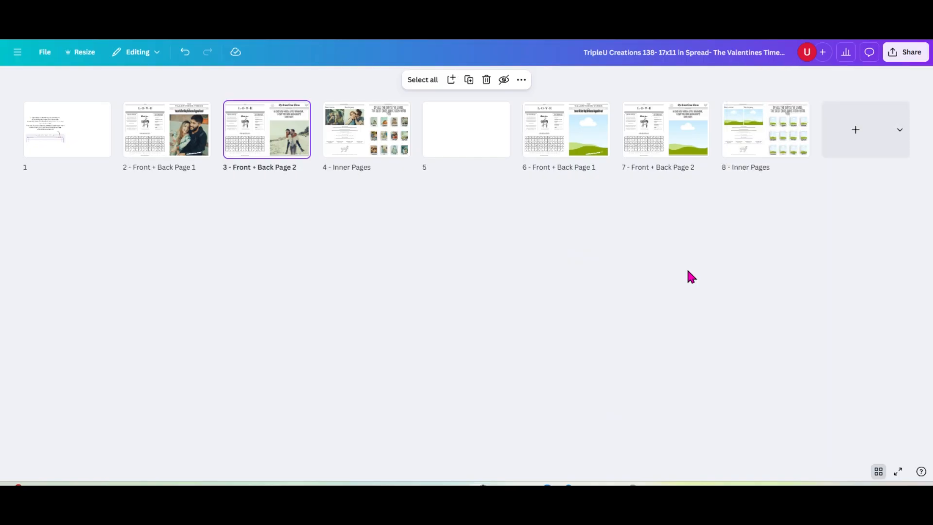
# Step: Set the download's color profile to CMYK (best for professional printing) and download pages 2 and 4 as PDF Print
pyautogui.click(904, 52)
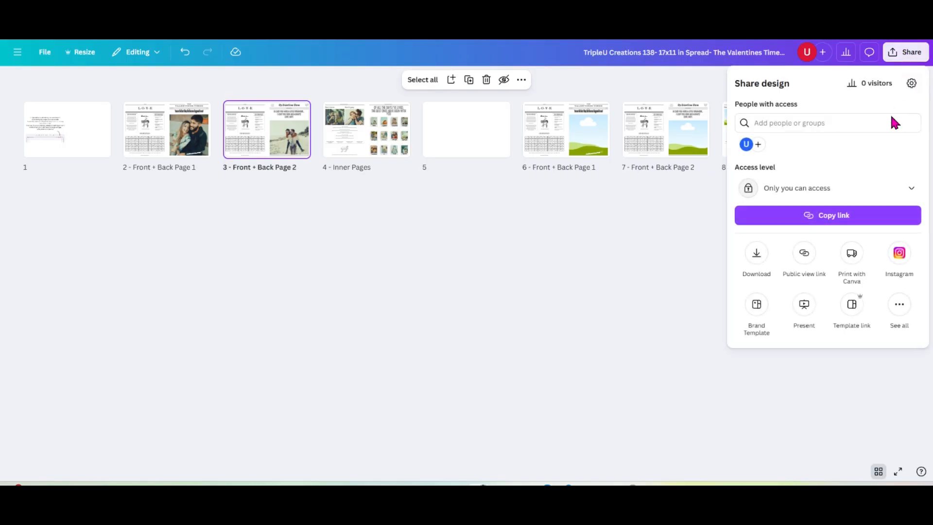
pyautogui.click(758, 254)
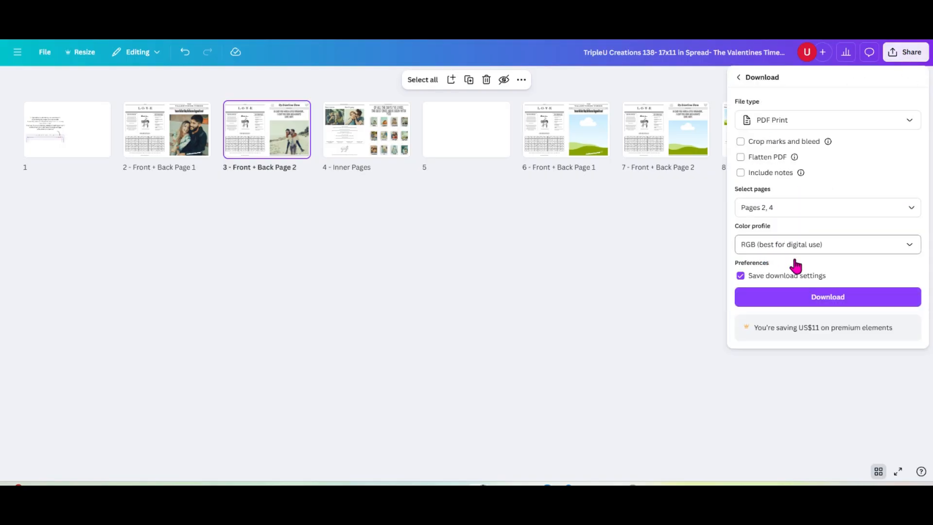
pyautogui.click(855, 252)
pyautogui.click(755, 288)
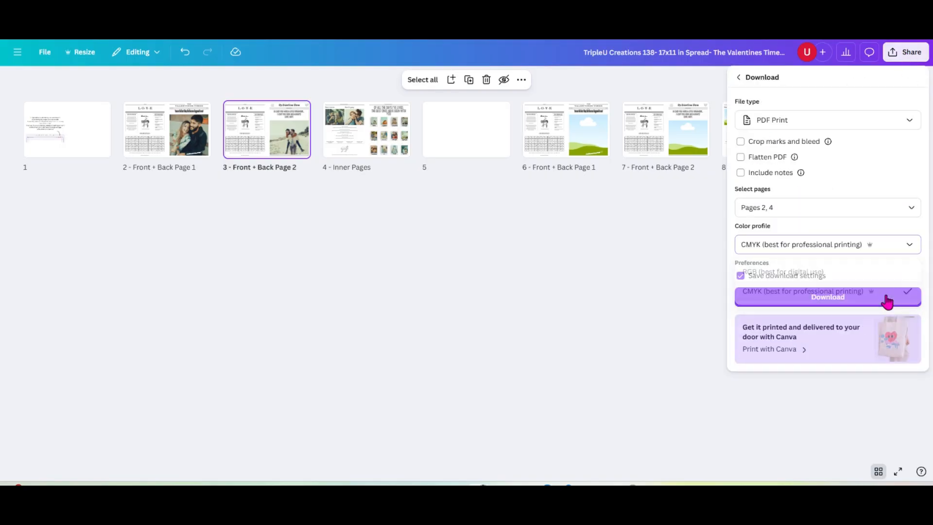
pyautogui.click(834, 294)
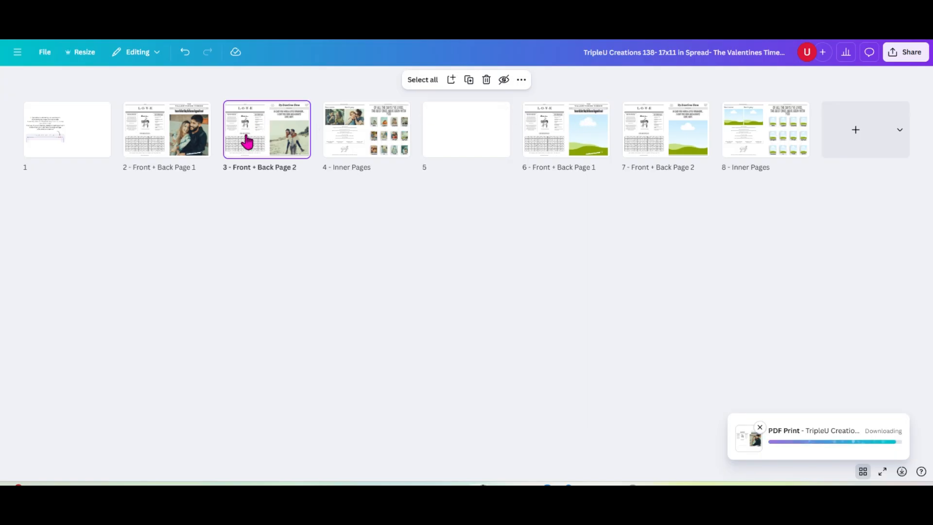
# Step: Open page 2 in the editor, switch to the downloaded Valentines Times PDF in the browser's viewer and examine both of its spreads
pyautogui.doubleClick(189, 139)
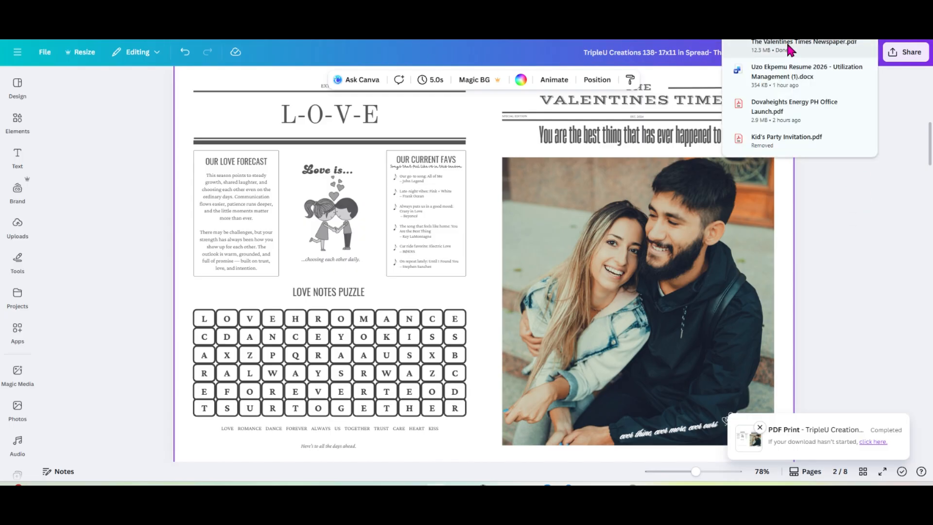
pyautogui.click(790, 48)
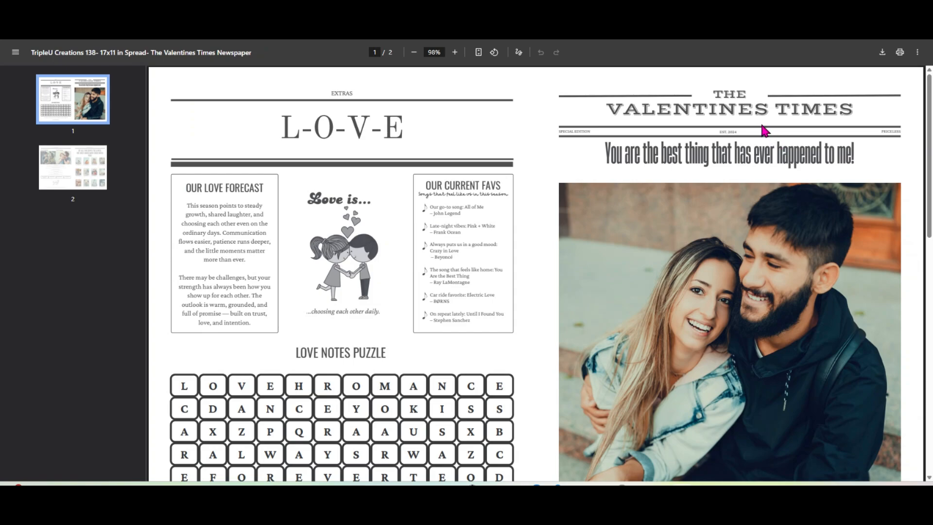
pyautogui.scroll(-5, 752, 152)
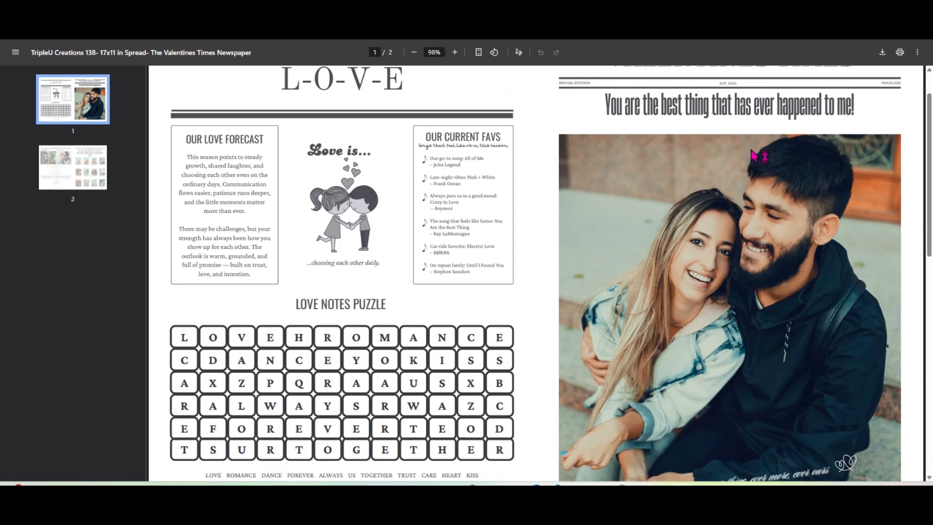
pyautogui.scroll(-6, 751, 154)
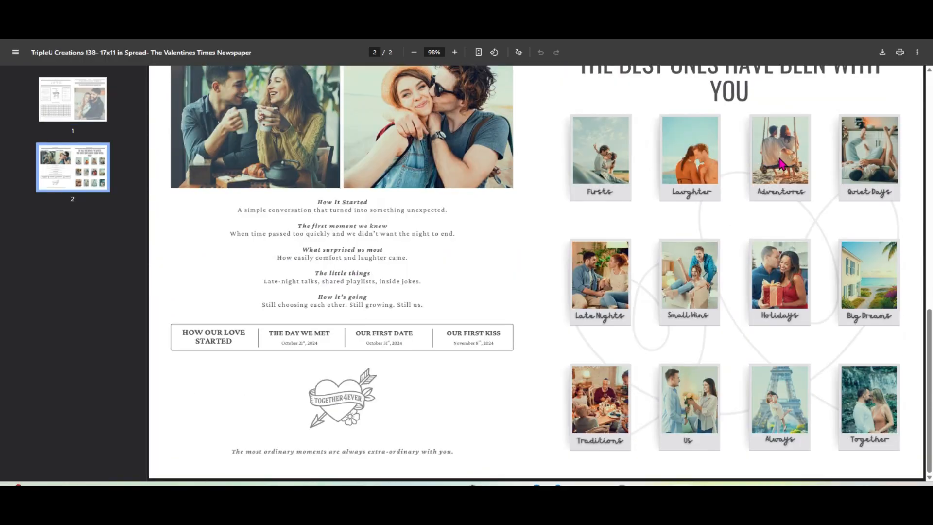
pyautogui.scroll(2, 804, 185)
pyautogui.scroll(9, 804, 185)
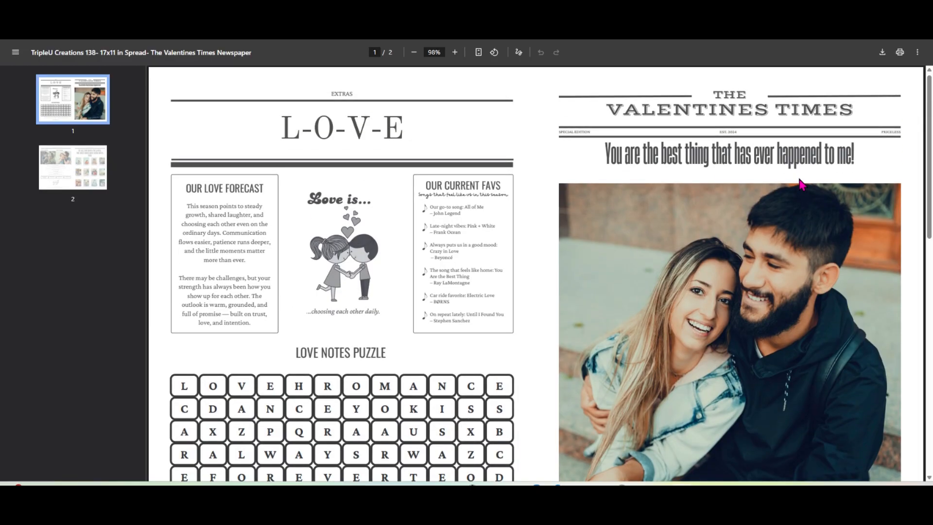
pyautogui.scroll(-9, 801, 183)
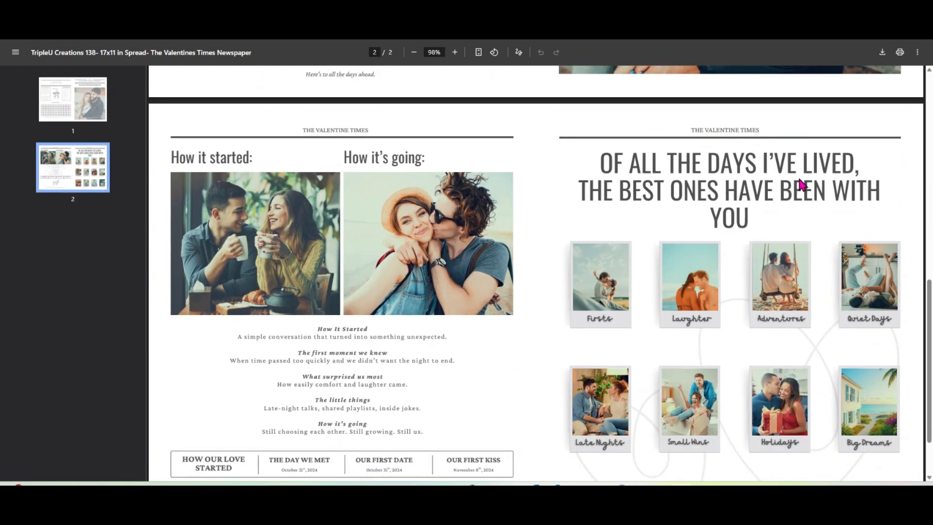
pyautogui.scroll(-2, 802, 183)
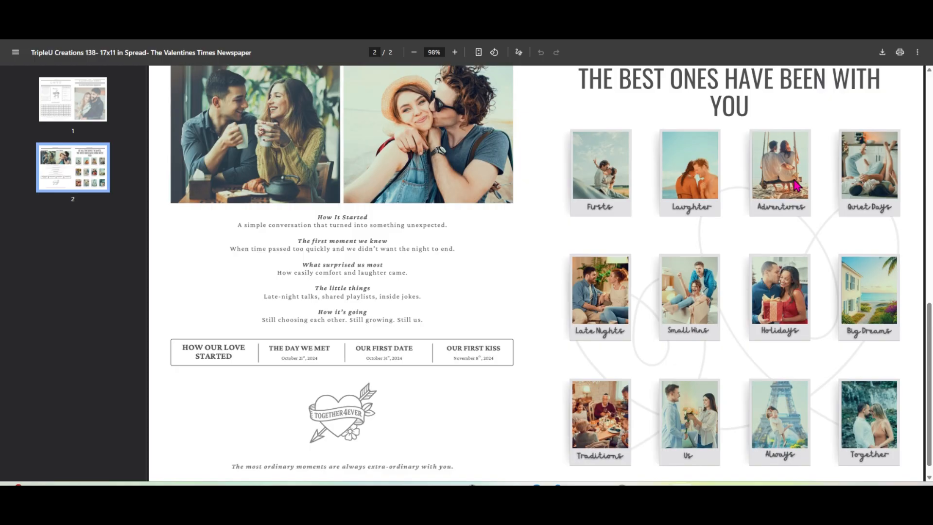